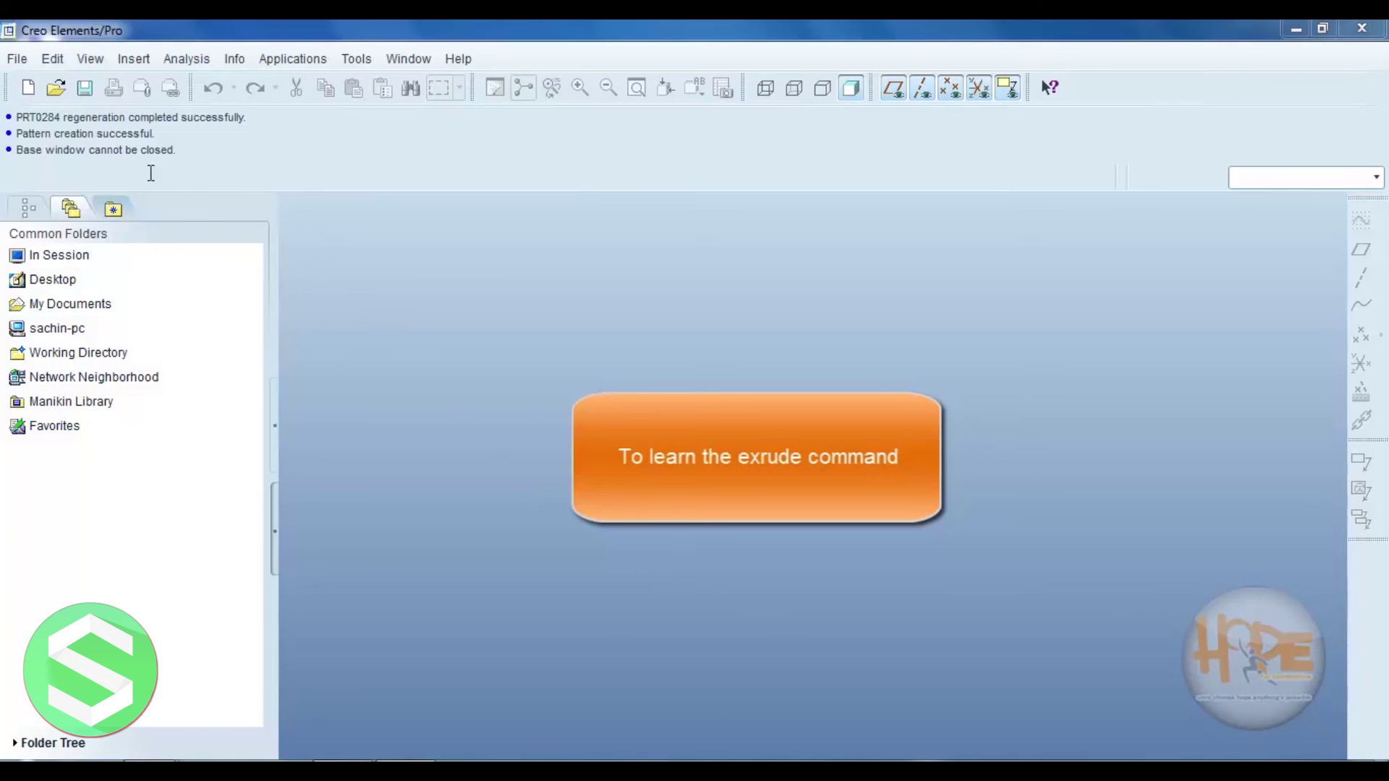
Step: Open the File menu to begin a new model
left_click(16, 58)
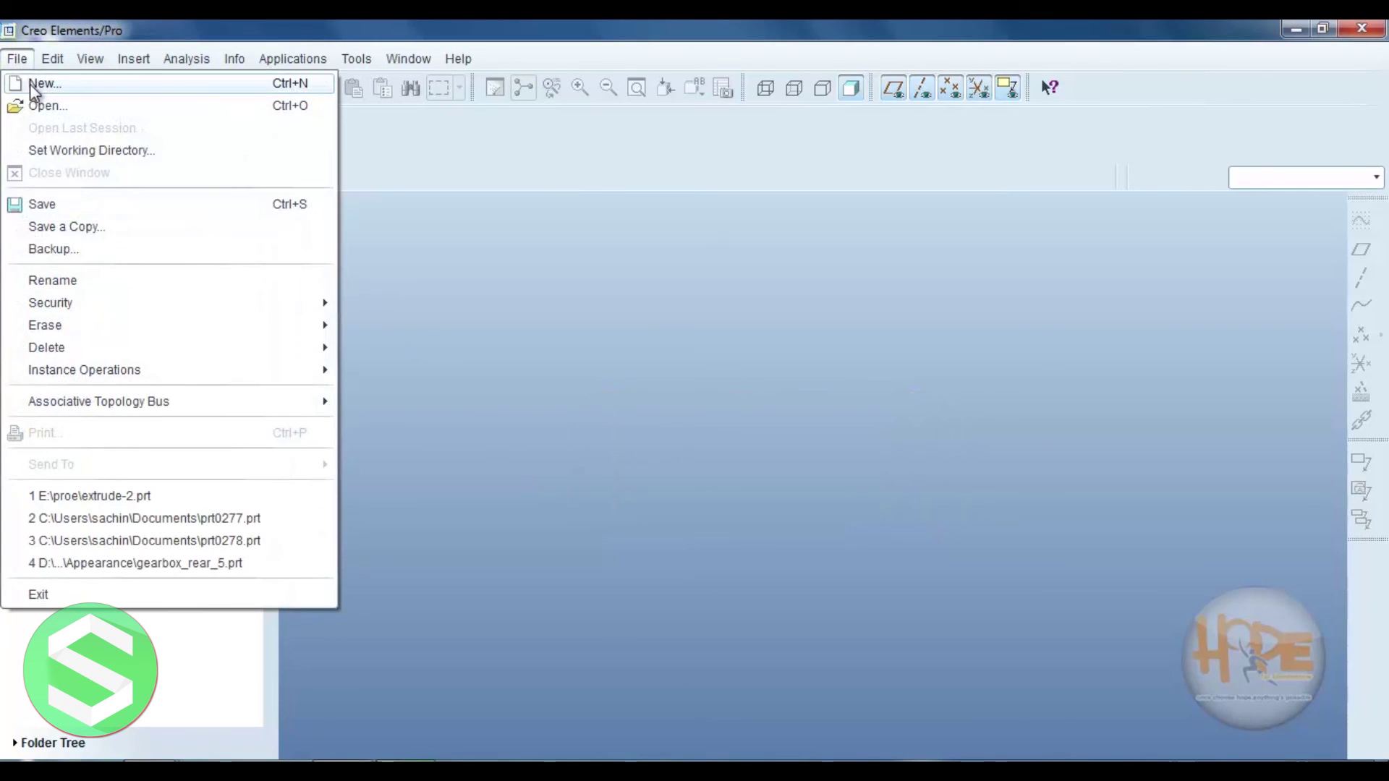
Step: Create a new solid part prt0285 using the default name and template
left_click(29, 84)
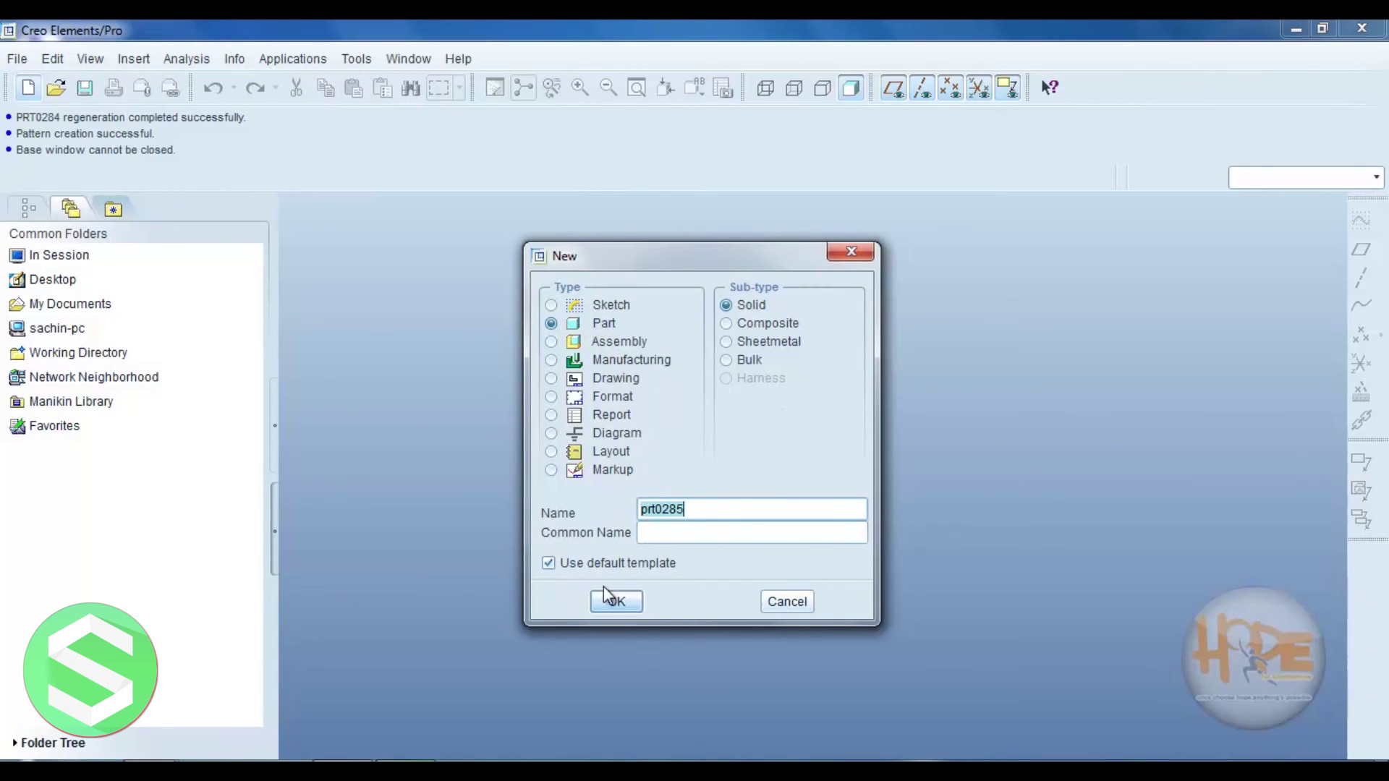
left_click(622, 602)
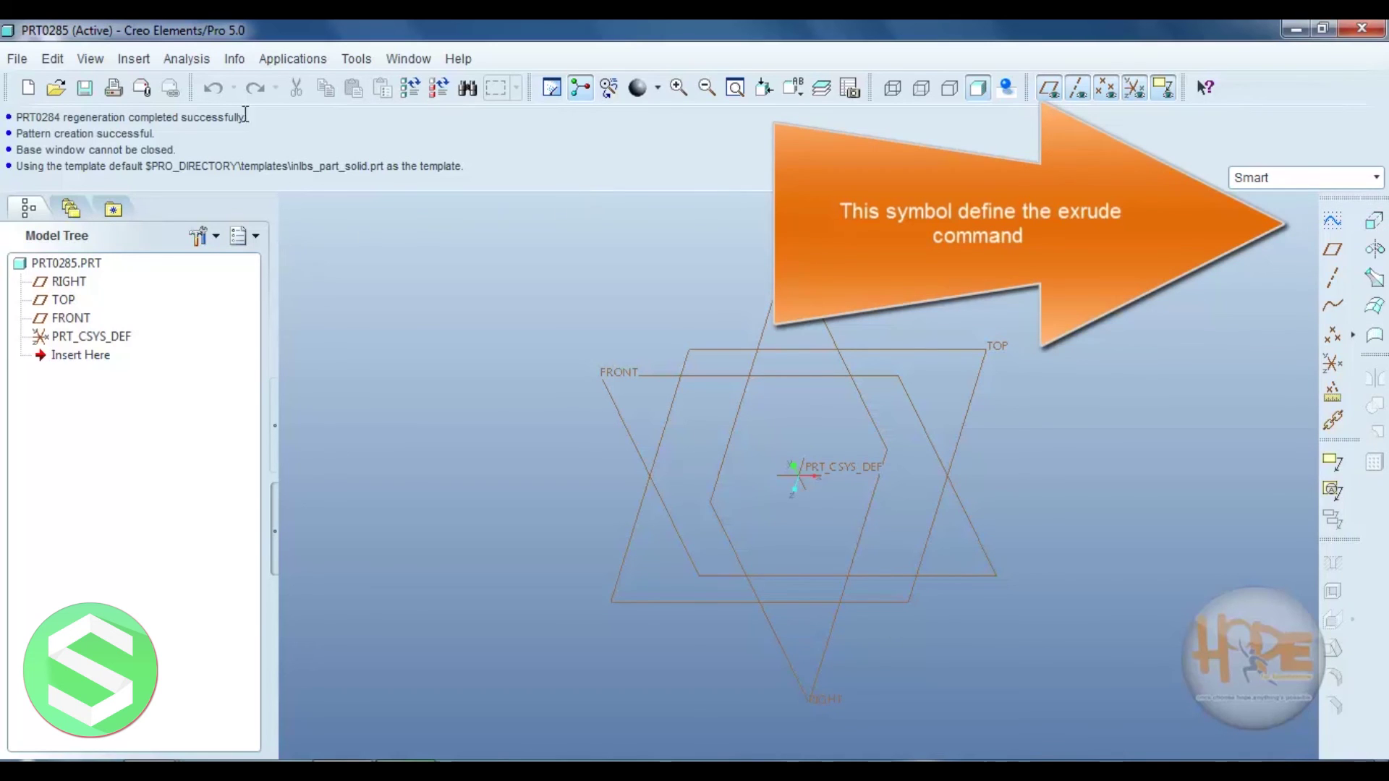
Step: Start an Extrude feature and review the depth types, keeping Blind depth
left_click(134, 59)
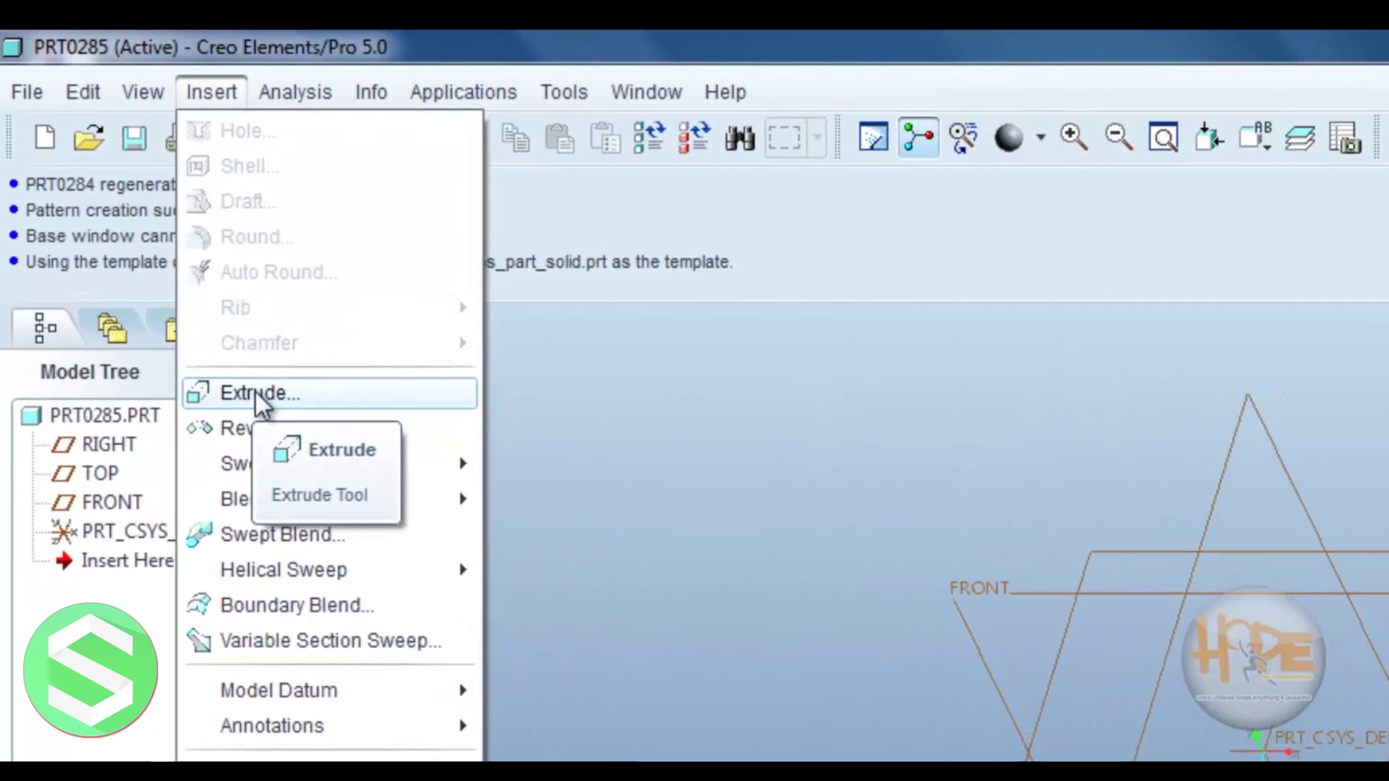
left_click(266, 397)
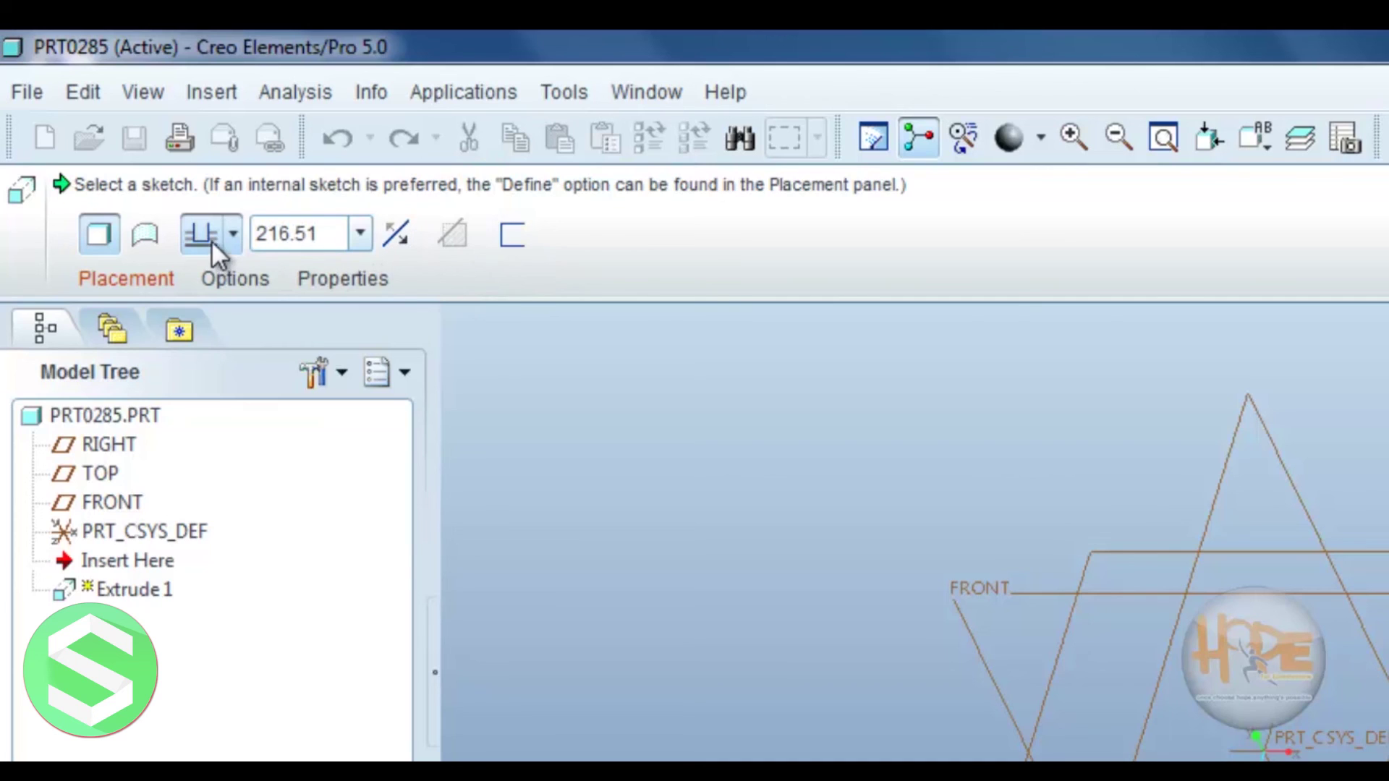
left_click(230, 235)
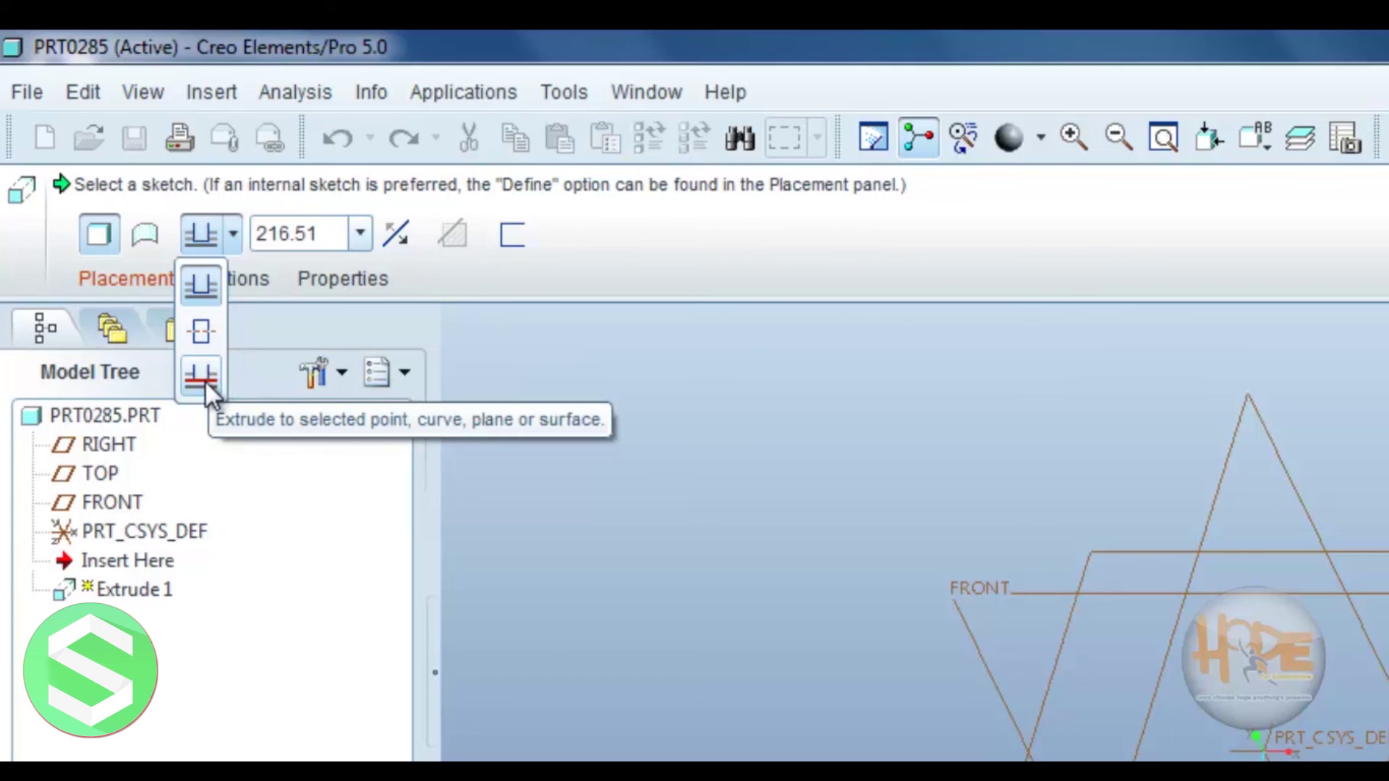
left_click(326, 237)
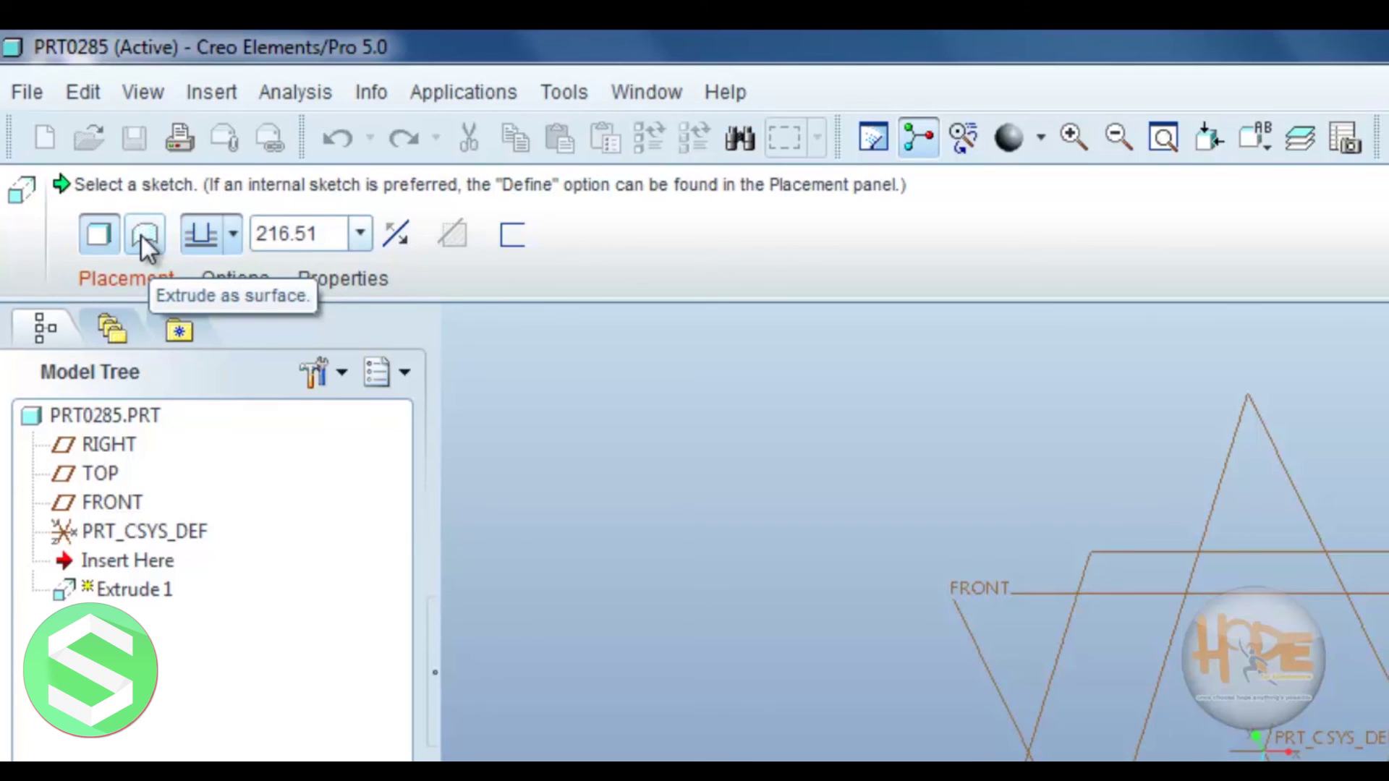
left_click(154, 276)
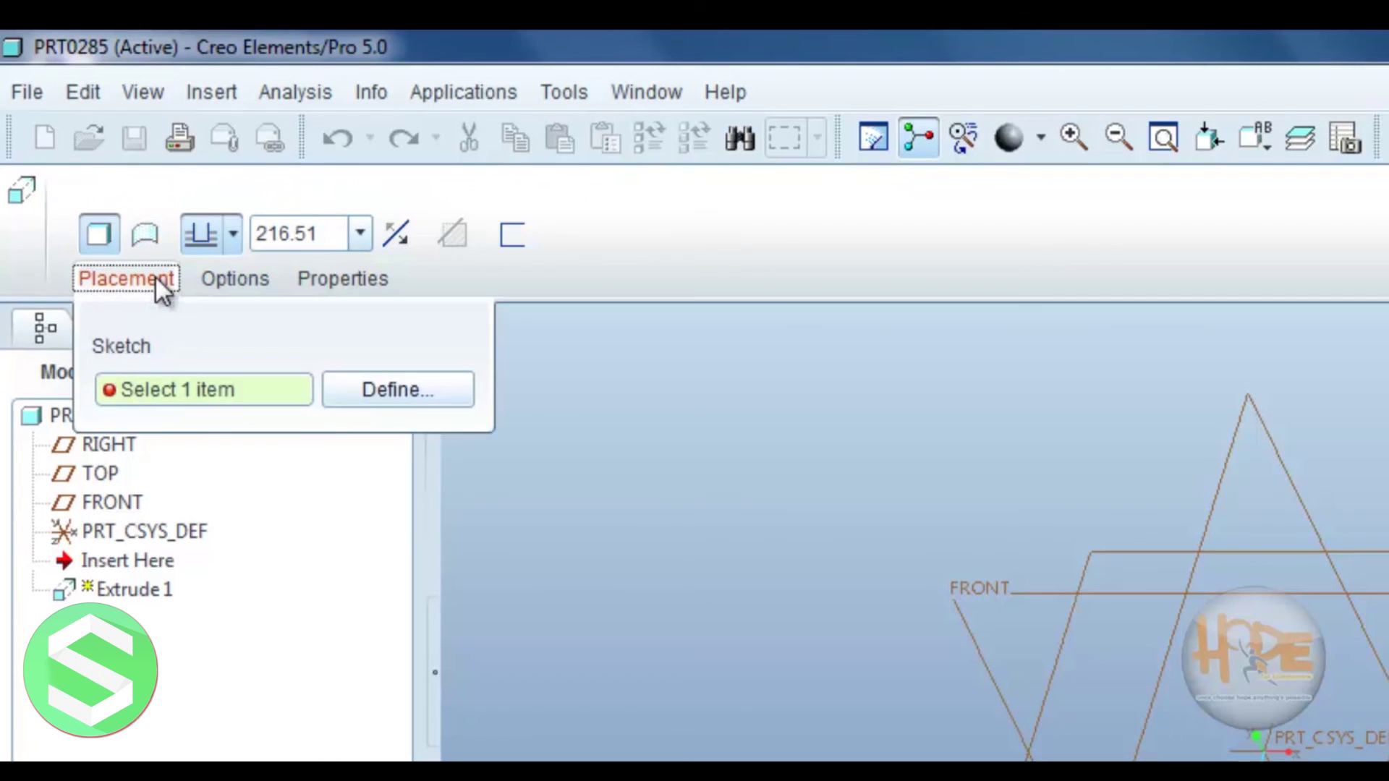
Step: Define the extrusion's internal sketch on the FRONT datum plane
left_click(398, 388)
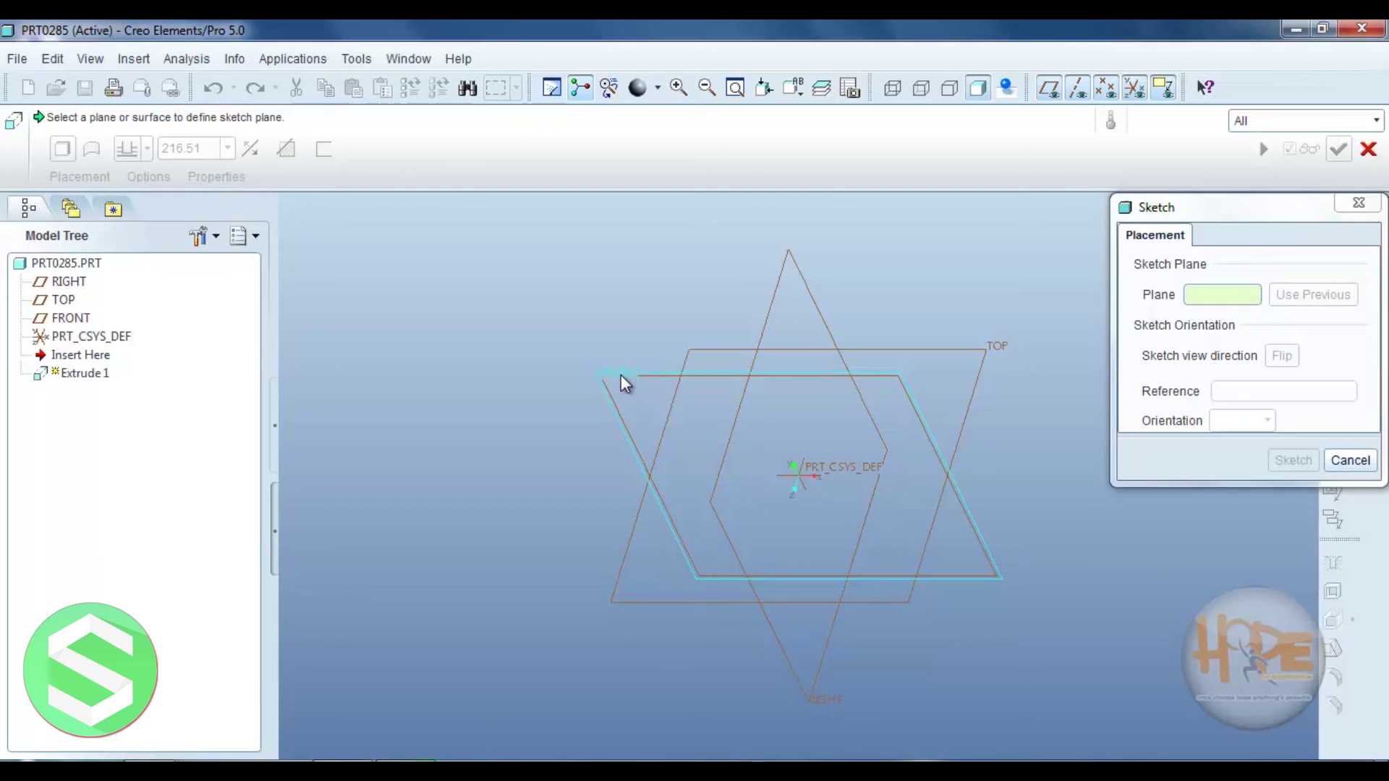
left_click(625, 383)
left_click(1292, 461)
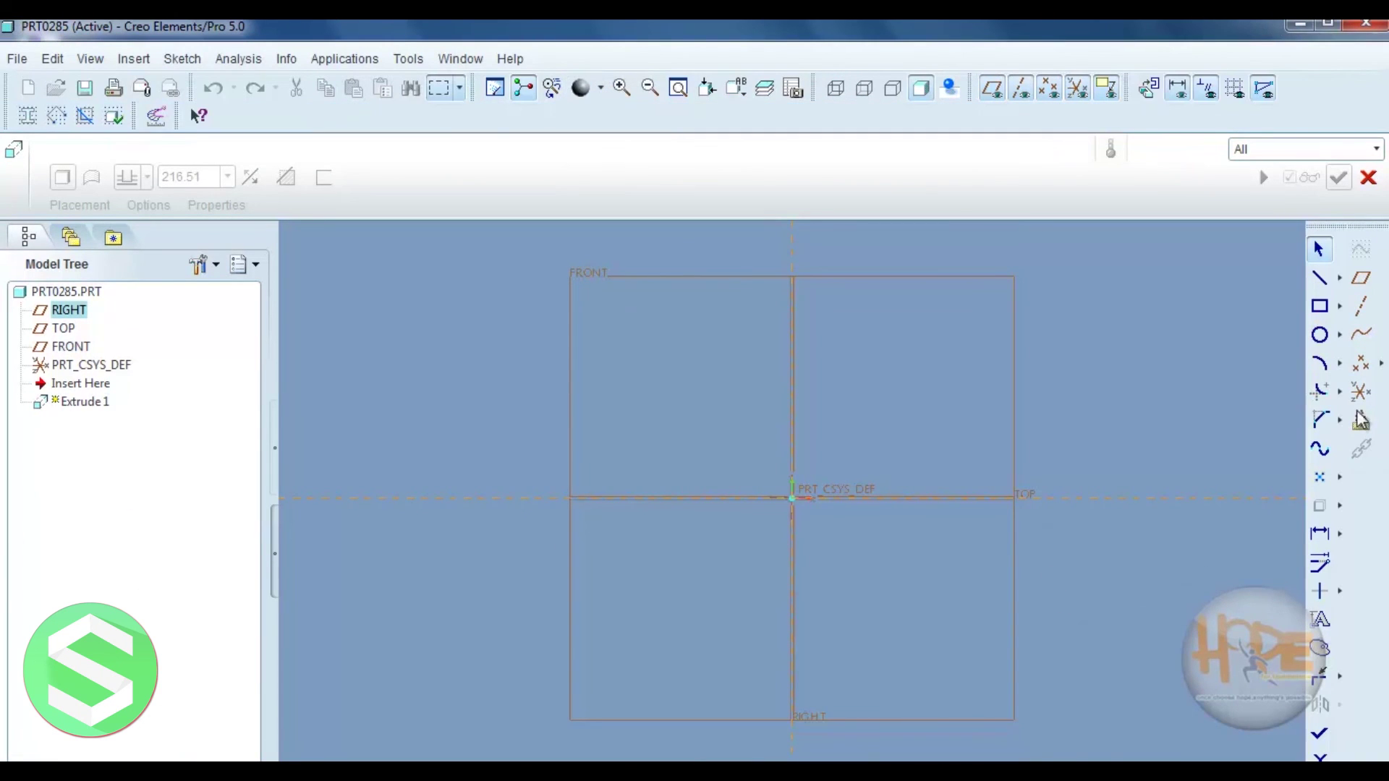
Step: Draw a centre-point circle at the origin and finish the sketch
left_click(1341, 340)
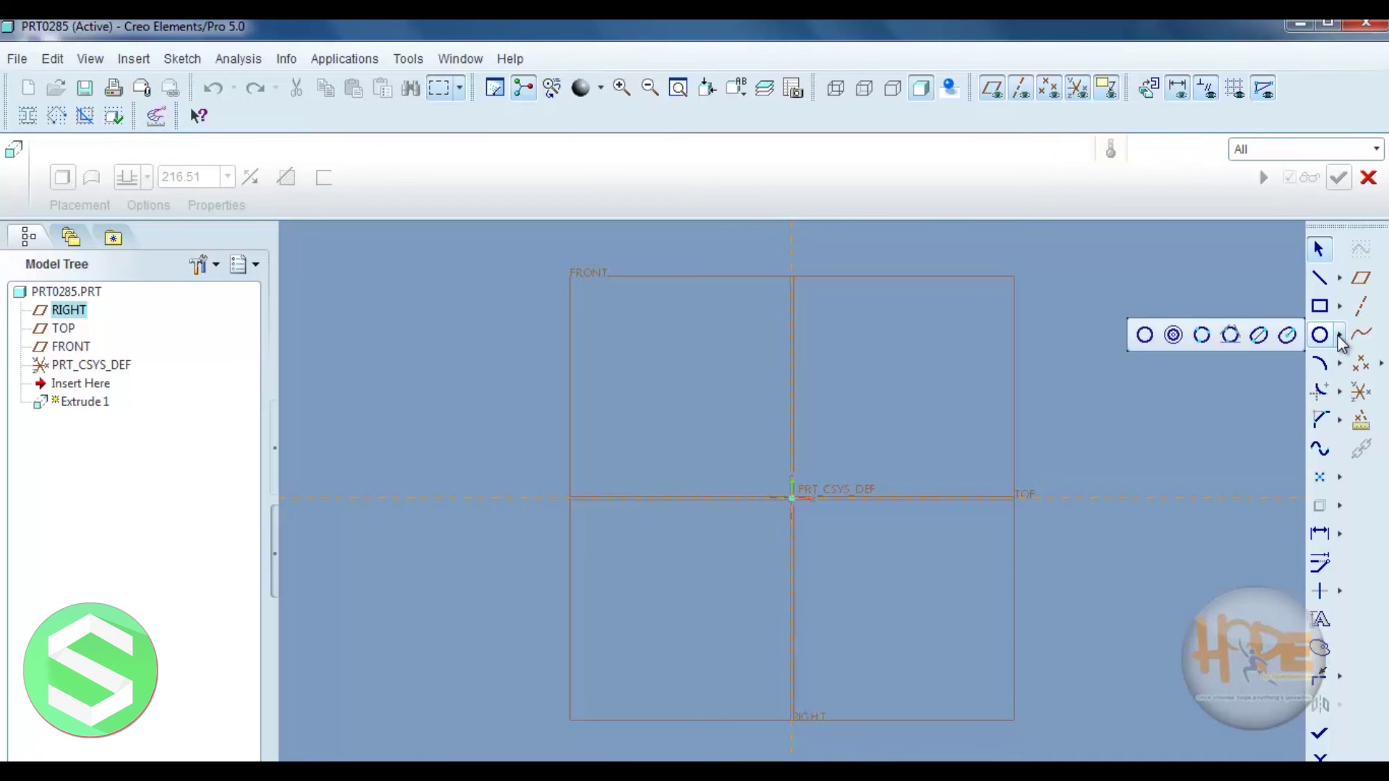
left_click(1141, 337)
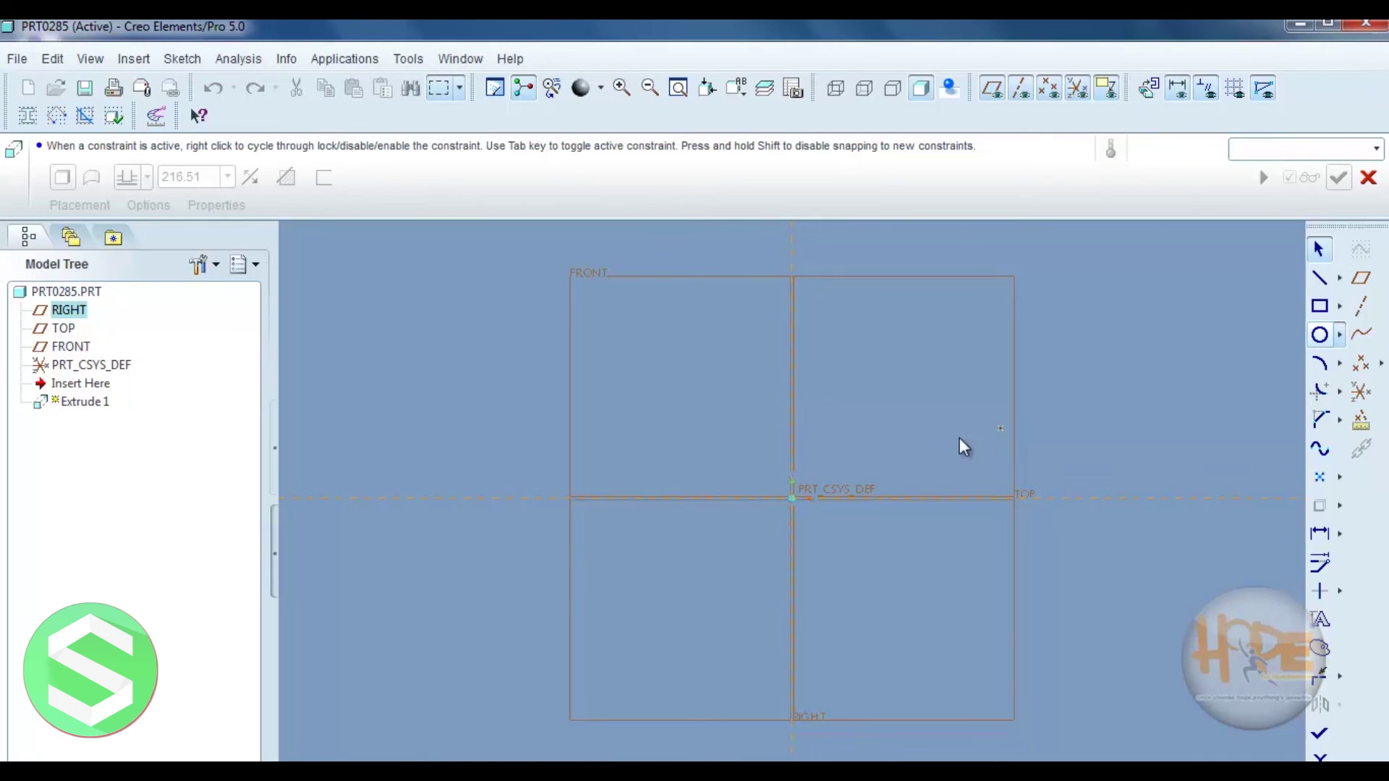
left_click(792, 497)
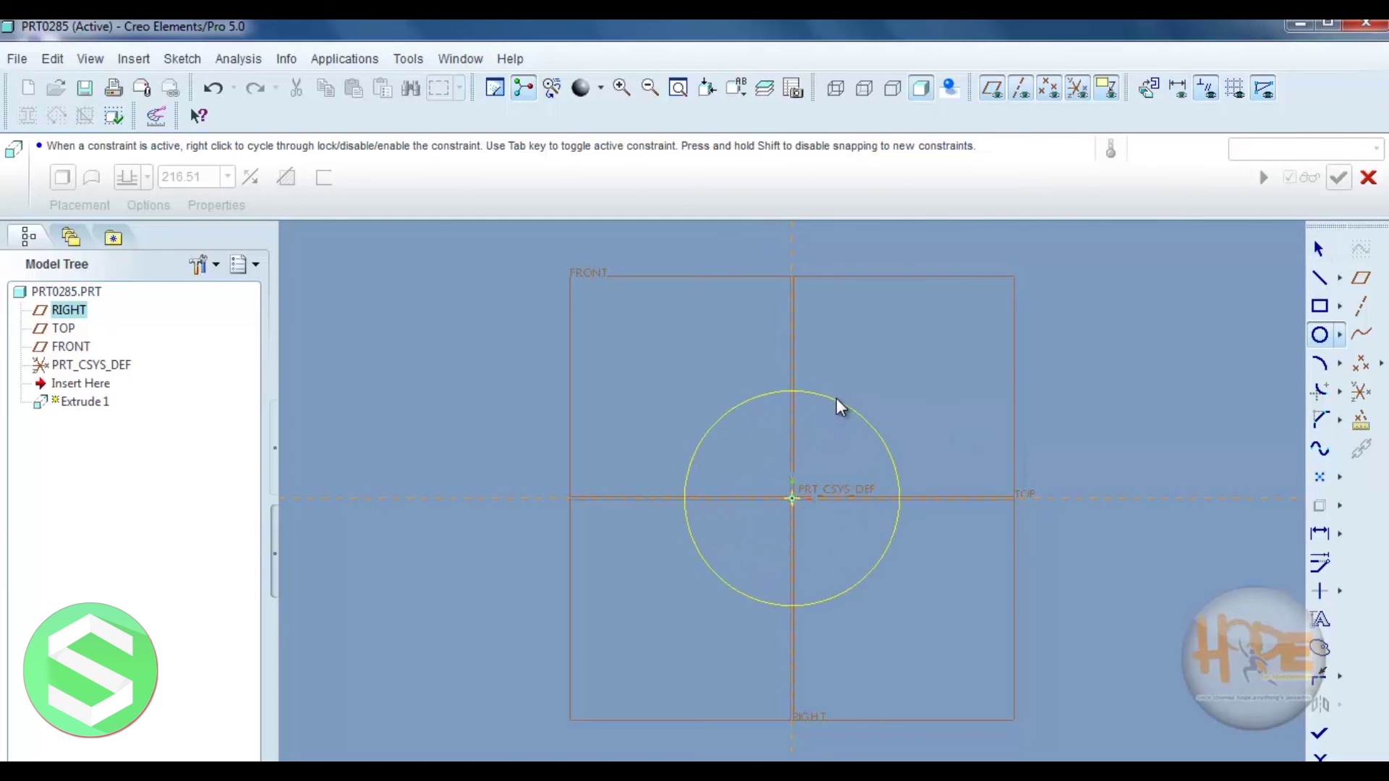
left_click(839, 403)
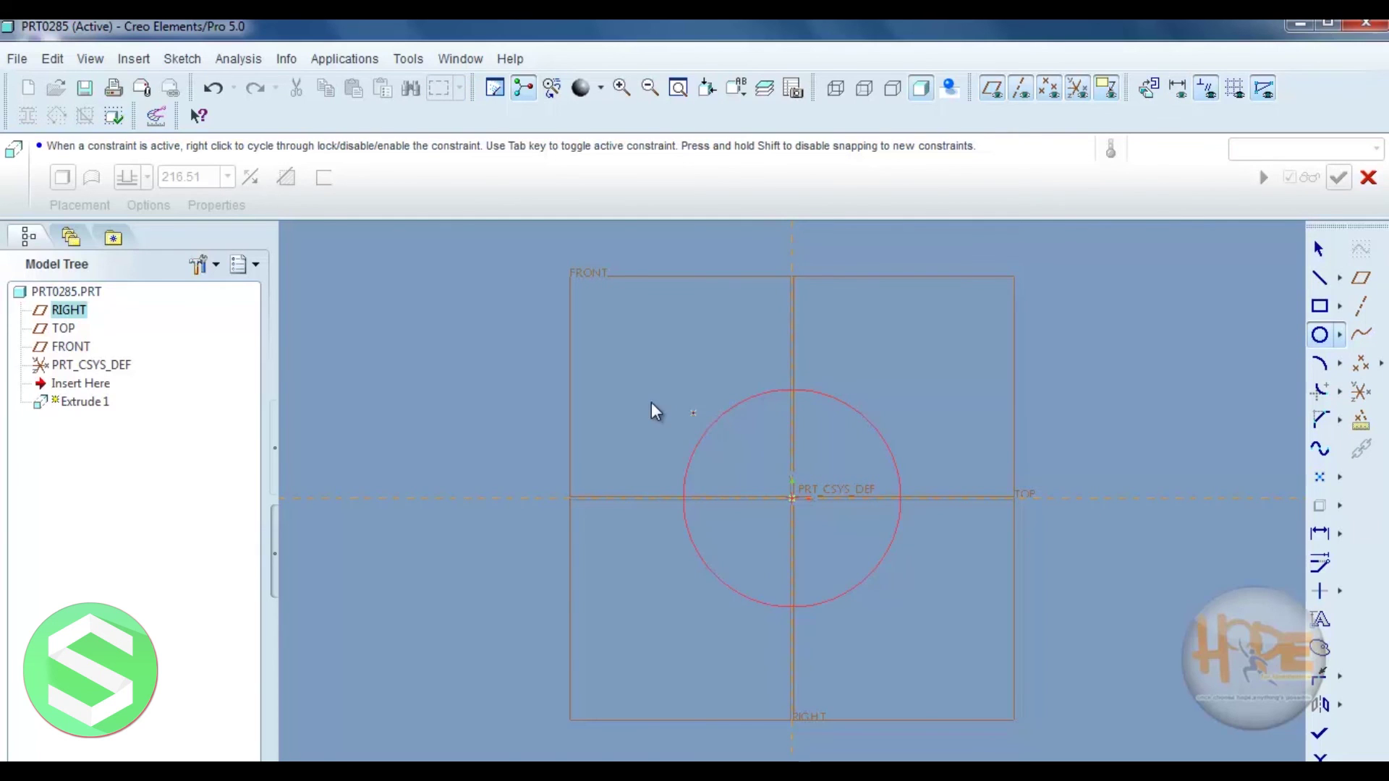
middle_click(915, 397)
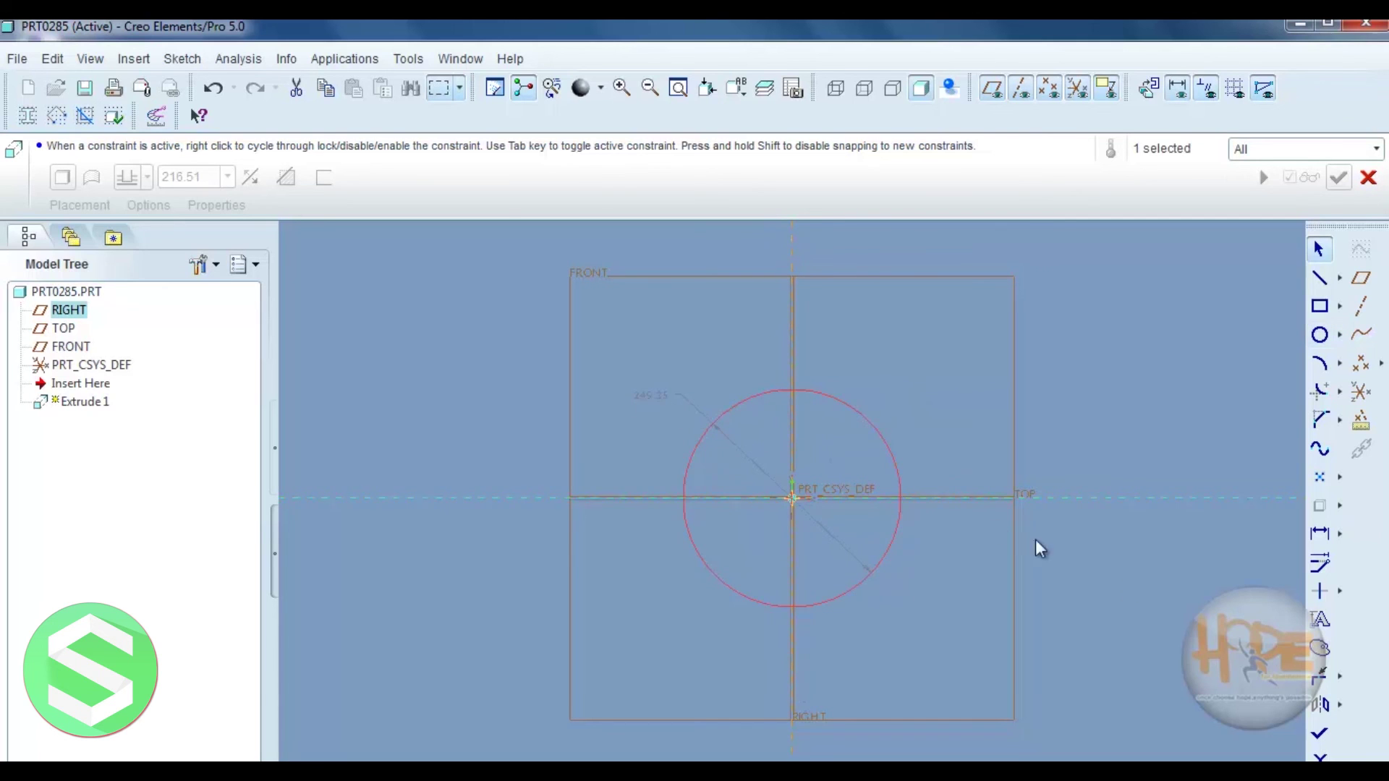
left_click(1319, 734)
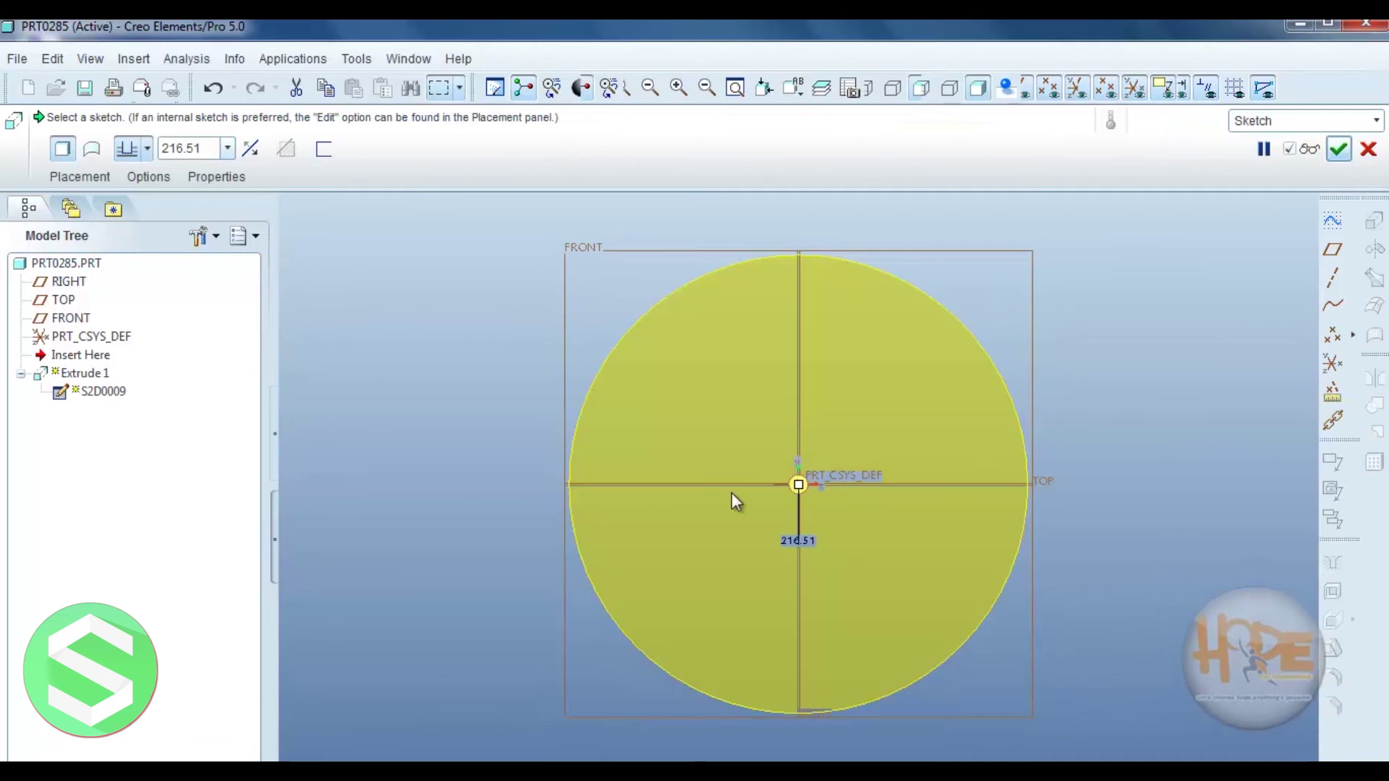
Step: Set the extrusion depth to 200 and complete Extrude 1 as a solid cylinder
middle_click_drag(1048, 465, 933, 471)
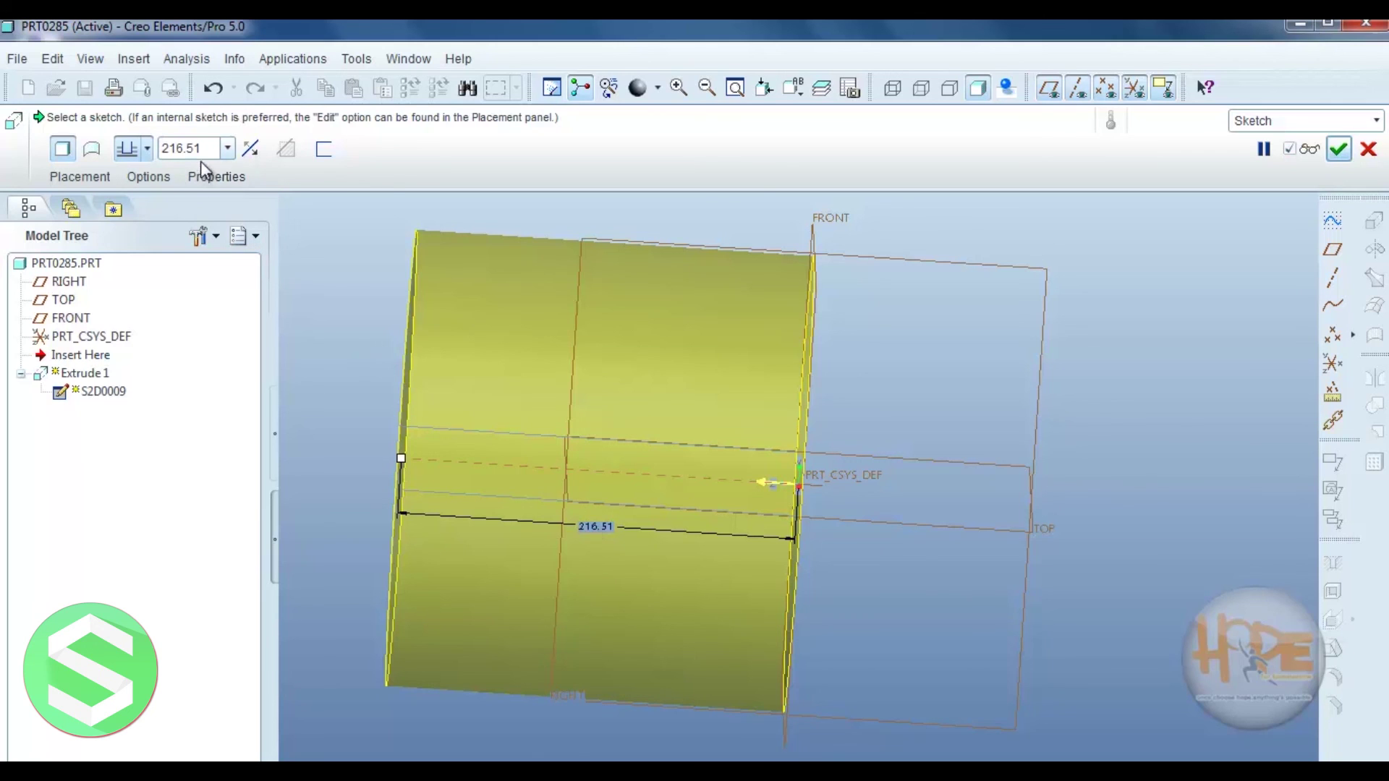
double_click(589, 525)
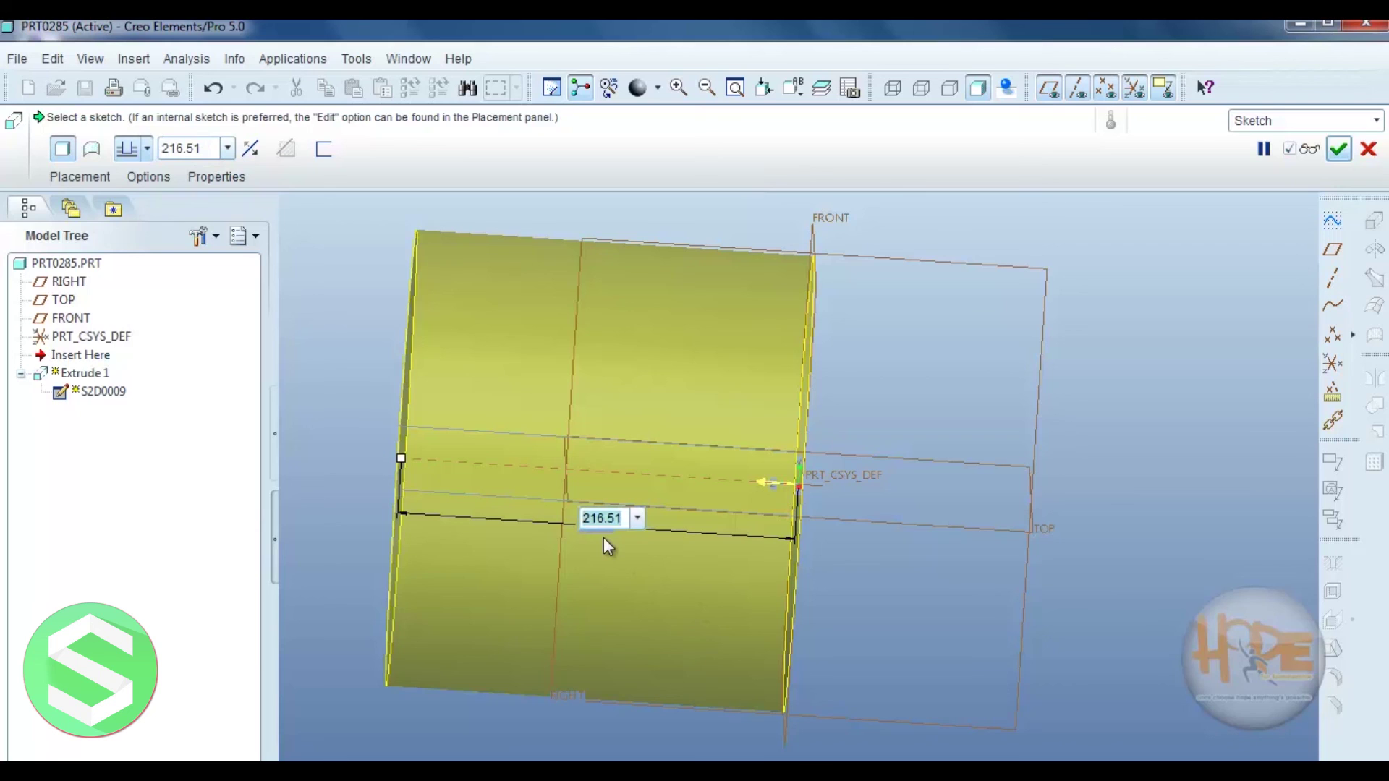
type("200")
key("Return")
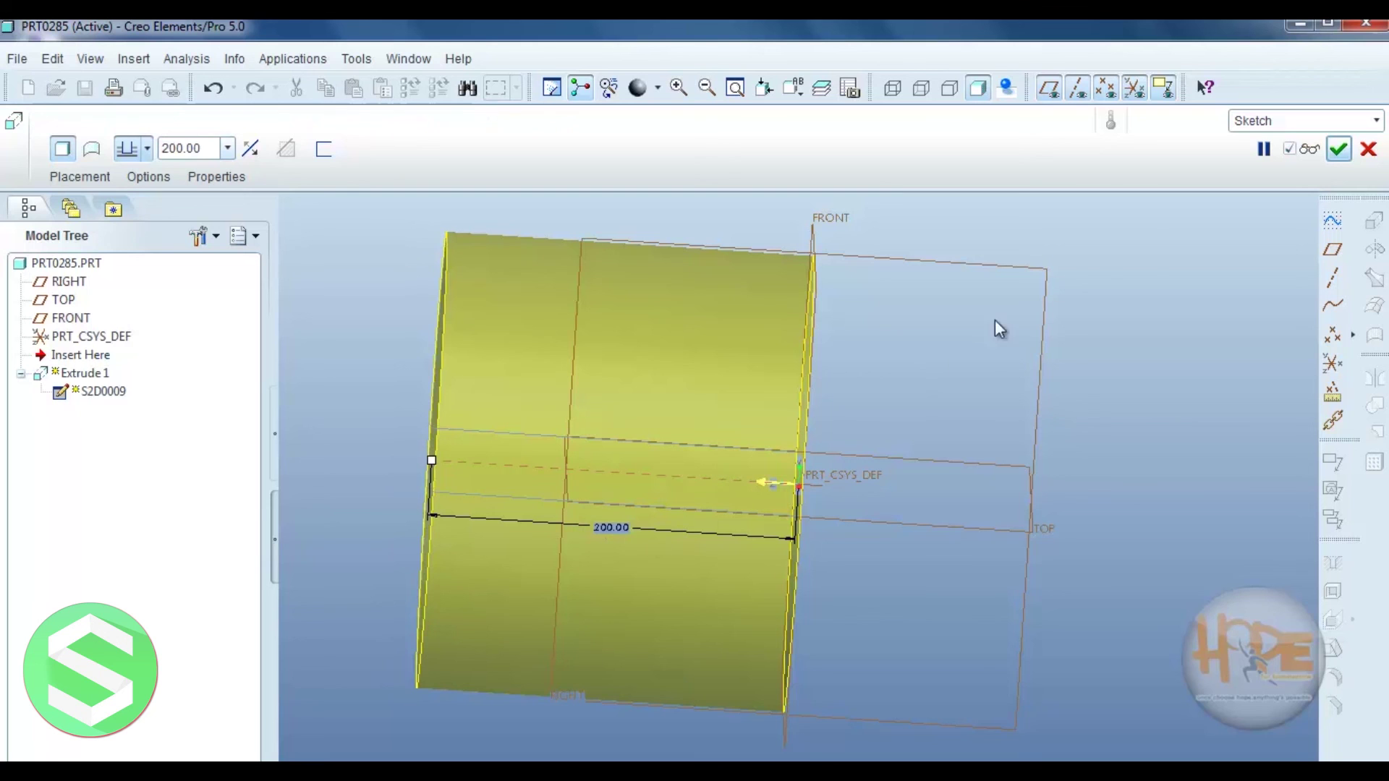
left_click(1339, 152)
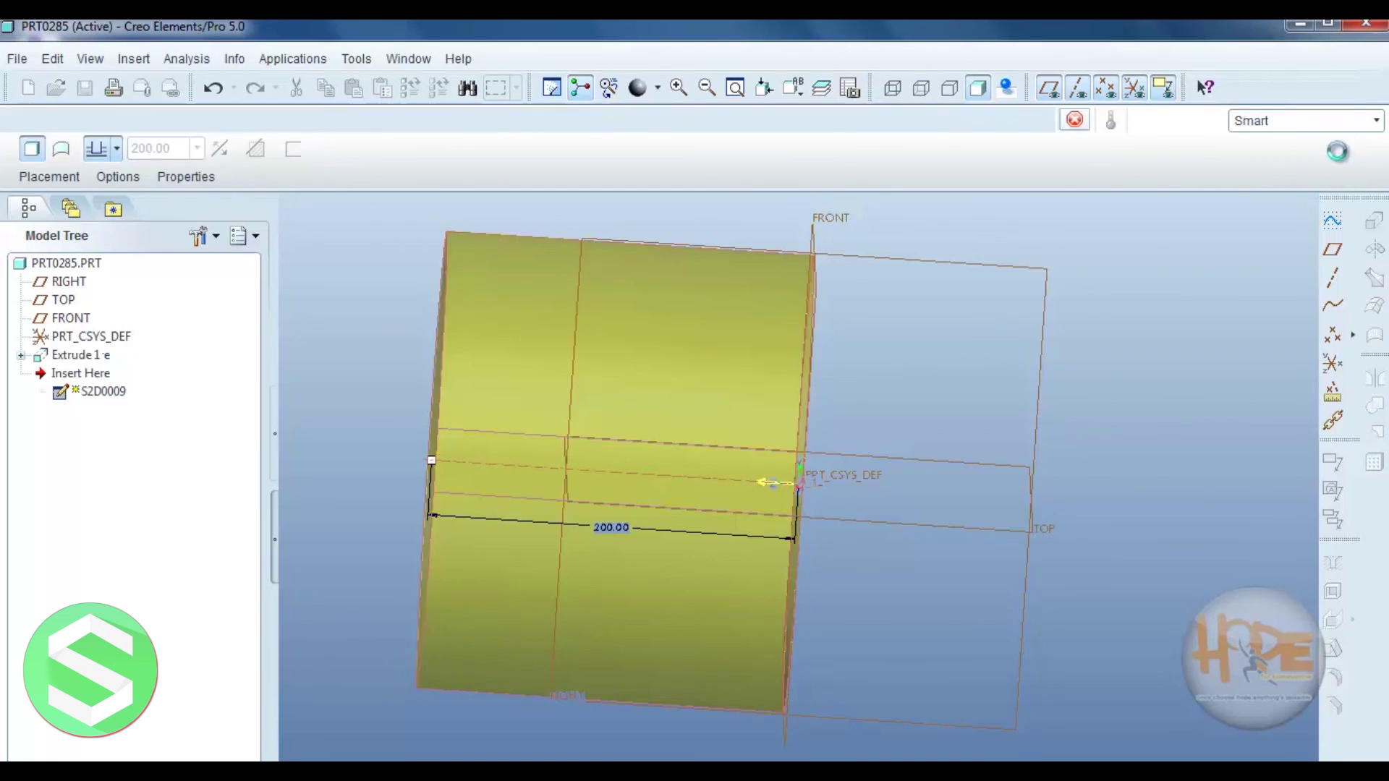
Step: View the cylinder obliquely, clear the selection, and start a second extrude
middle_click_drag(874, 406, 853, 443)
left_click(987, 420)
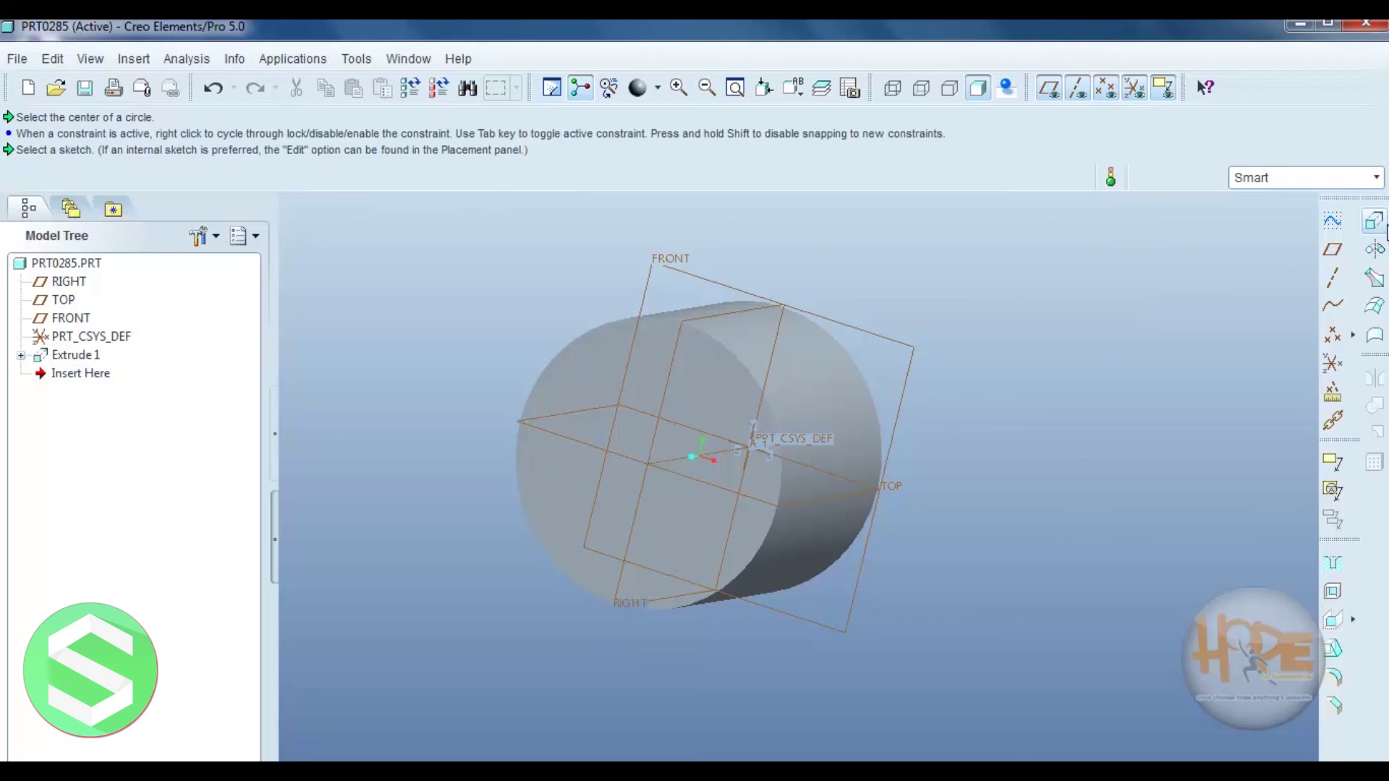
left_click(1375, 220)
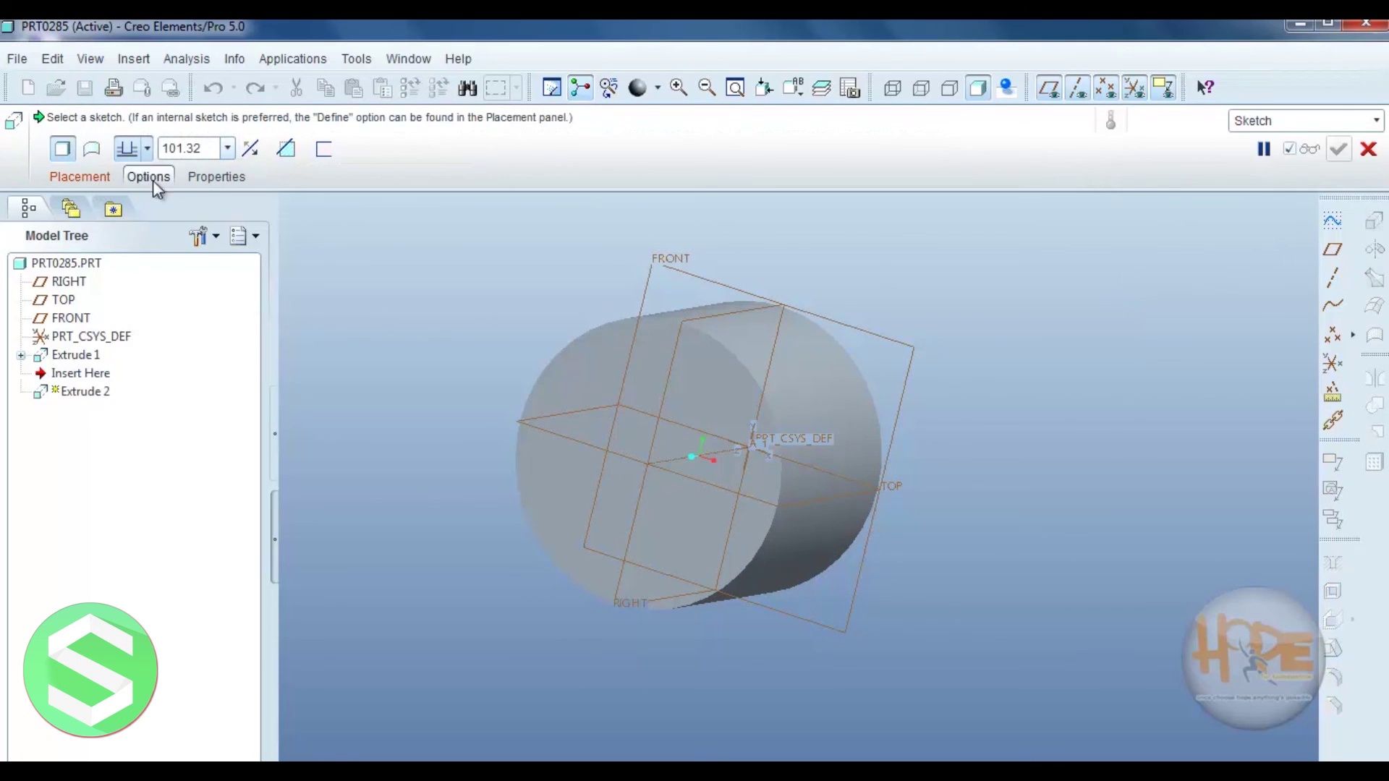
Step: Make the new extrude a cut sketched on the cylinder's circular end face
left_click(295, 160)
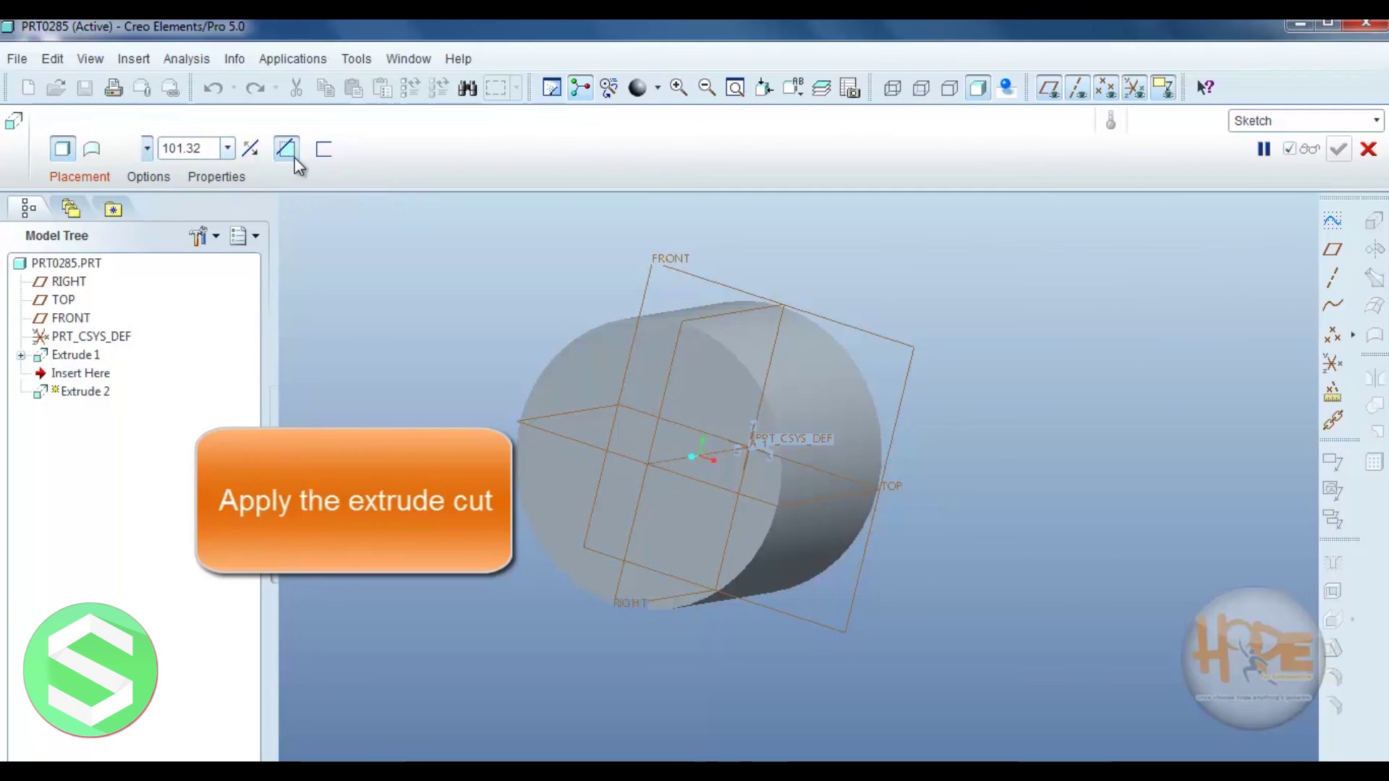
left_click(86, 177)
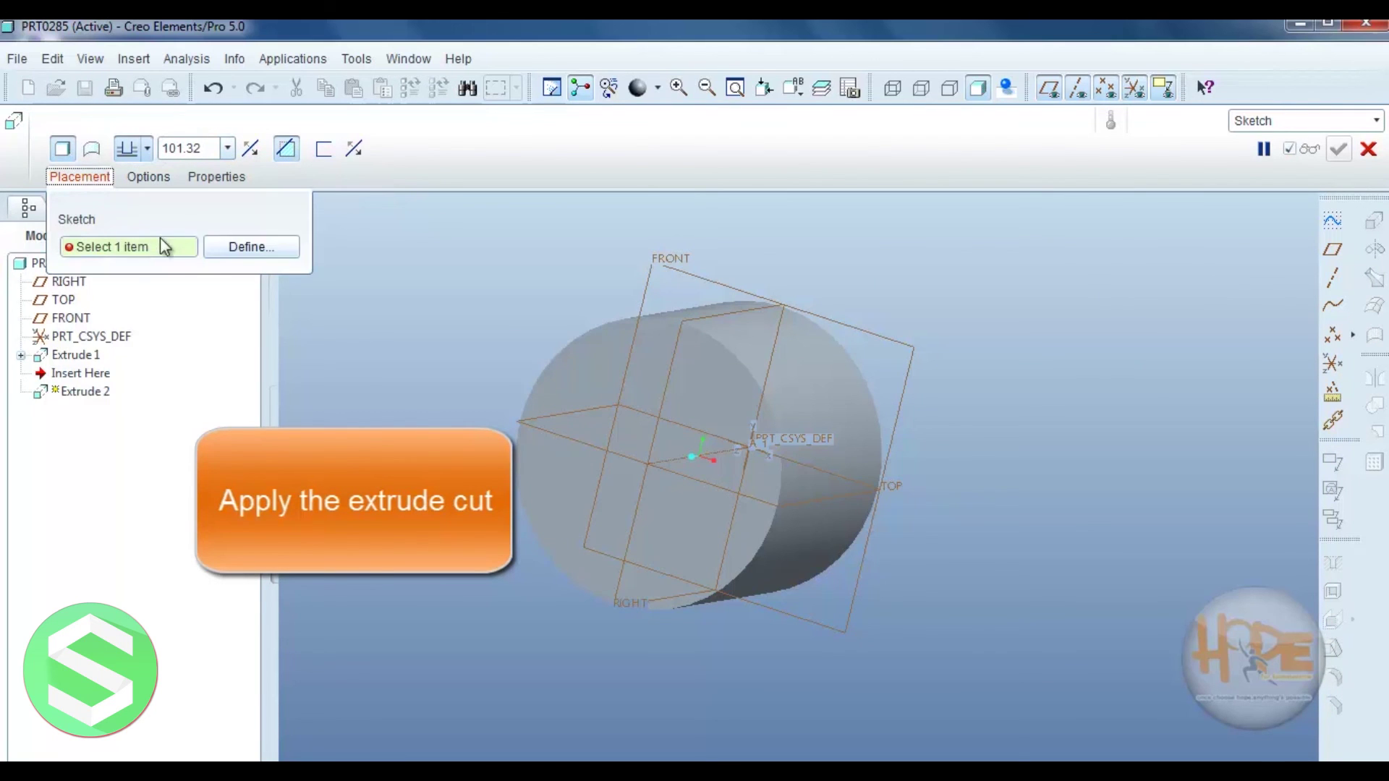
left_click(246, 246)
left_click(598, 374)
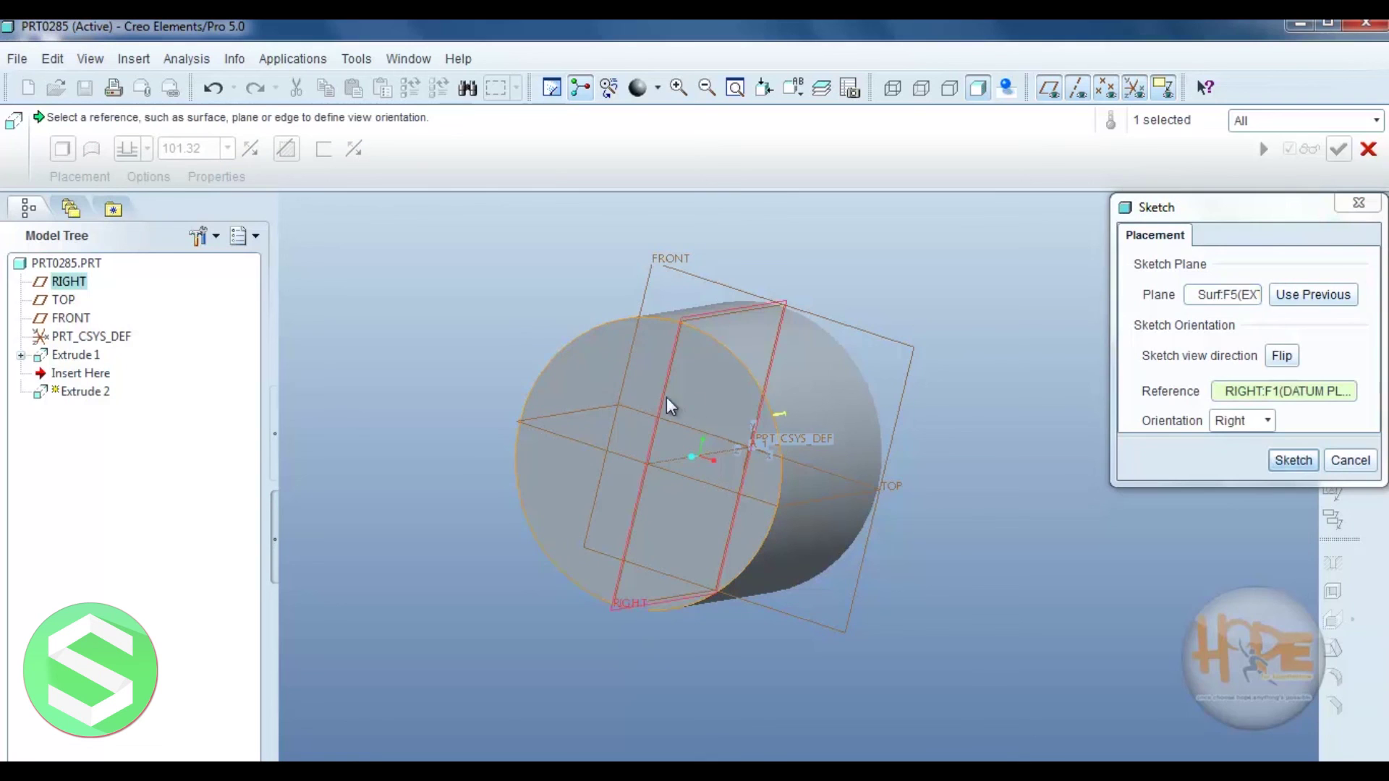
left_click(1291, 462)
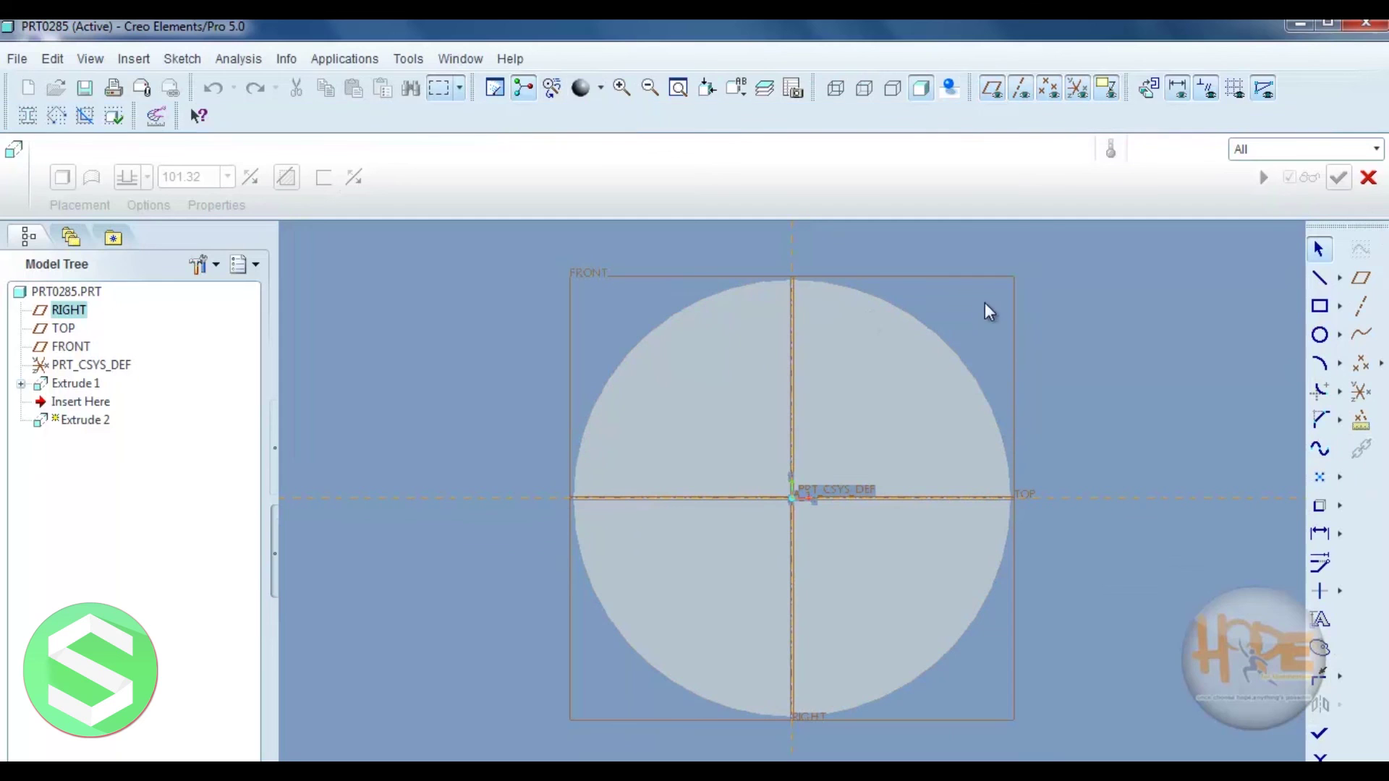
Step: Add the cylinder's circular edge as a sketch reference
left_click(184, 61)
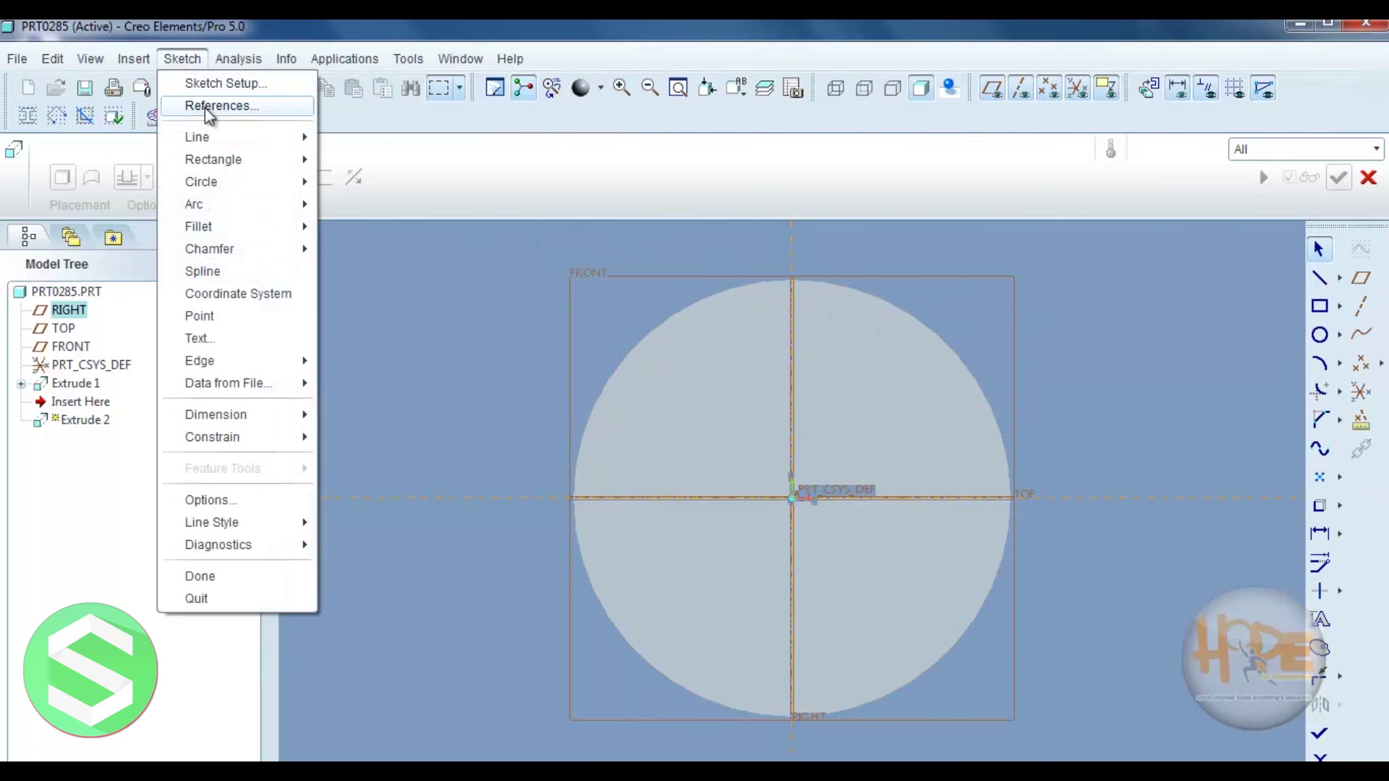
left_click(208, 107)
left_click(711, 312)
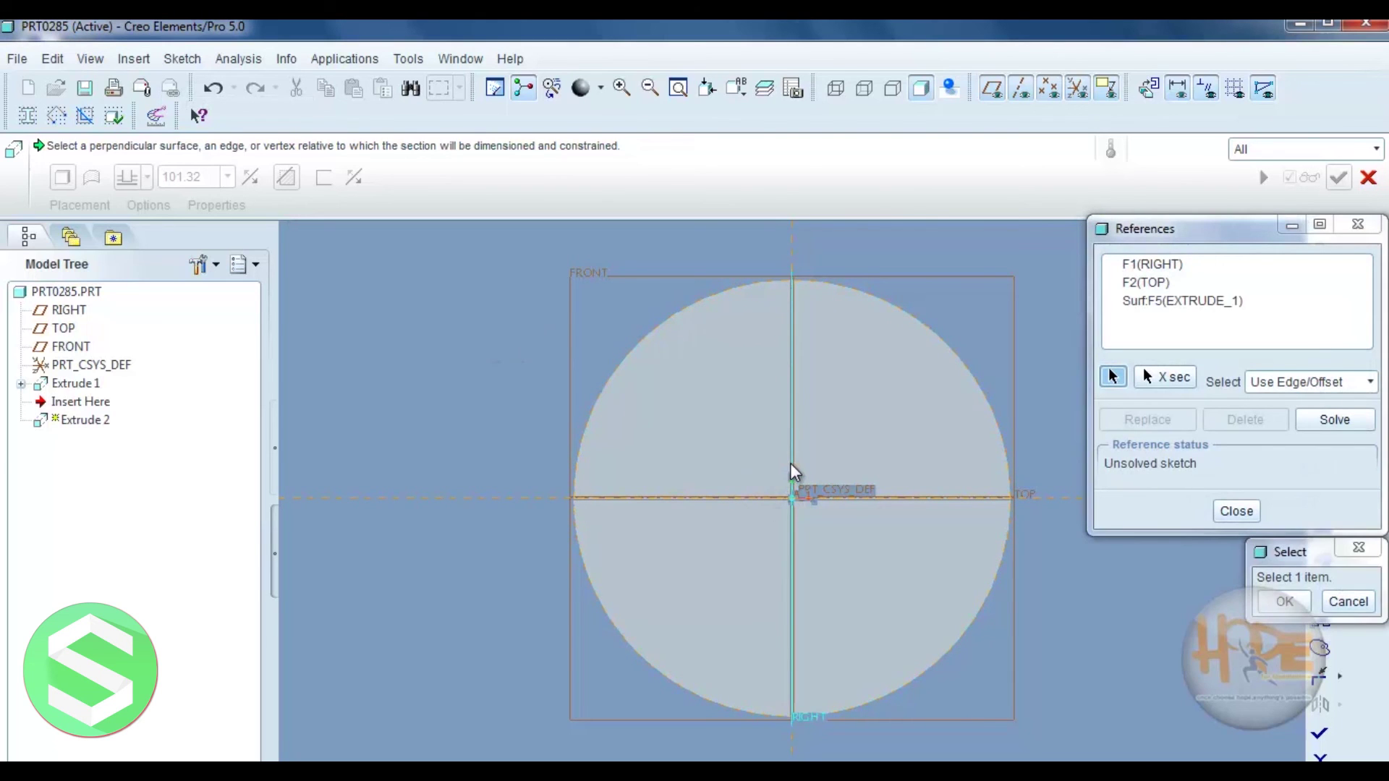
left_click(1240, 515)
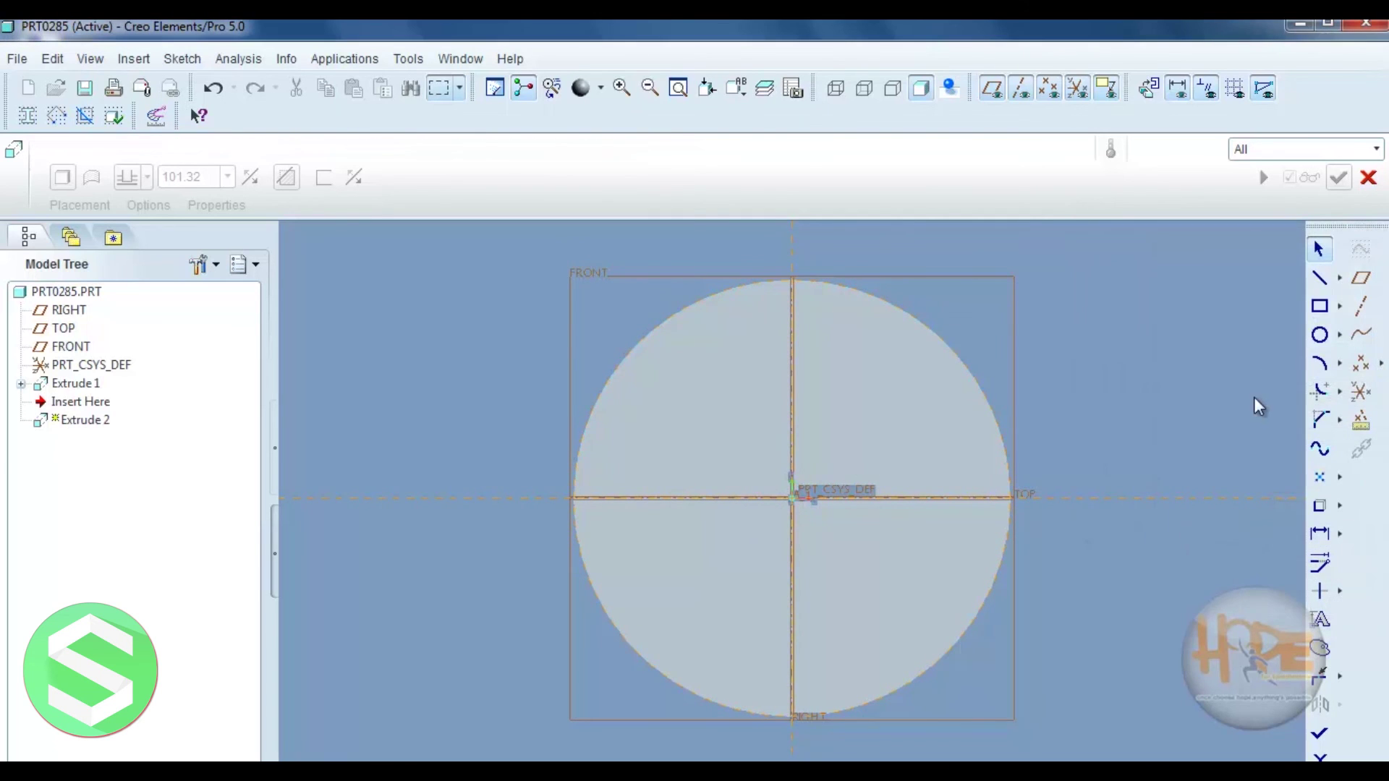
Step: Sketch a rectangle across the circle's top and cut it about 226 deep along the cylinder
left_click(1320, 307)
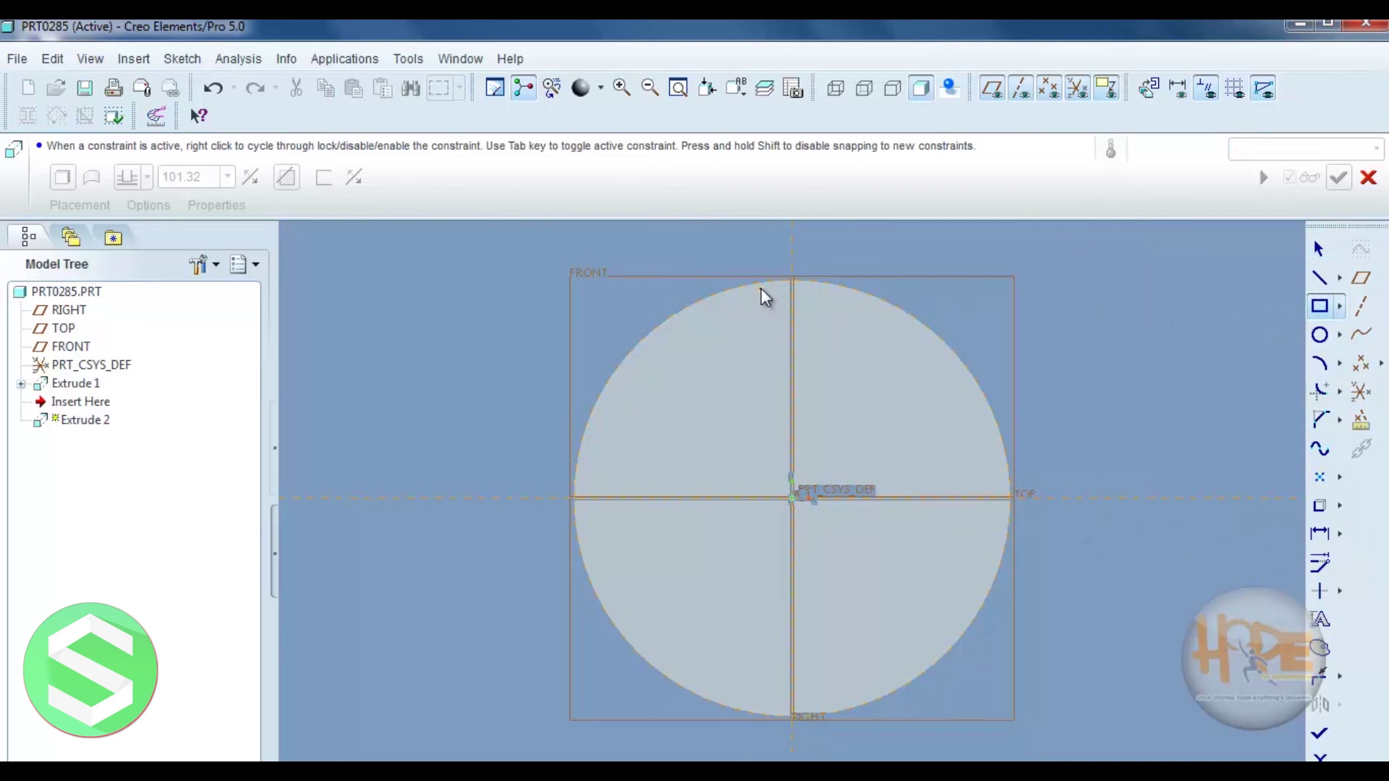
left_click(740, 257)
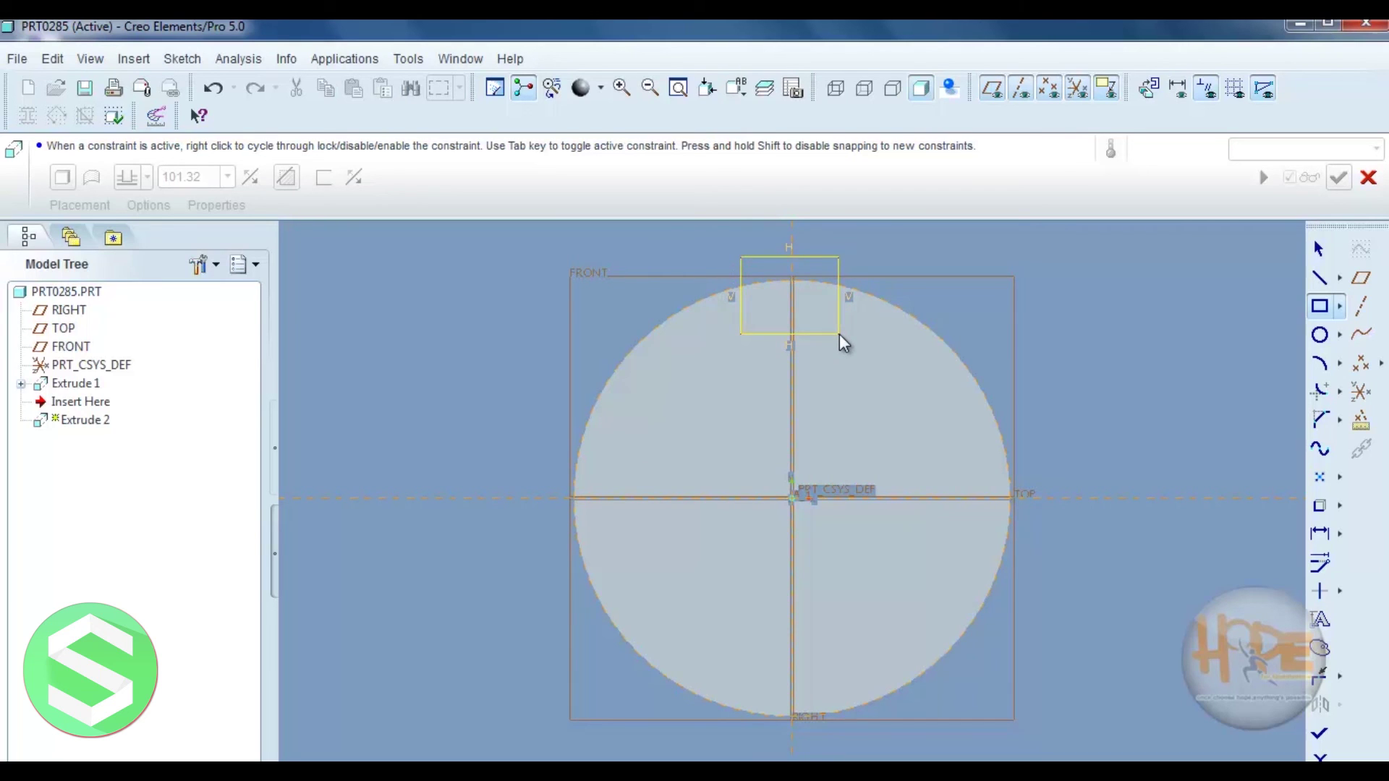
left_click(839, 334)
left_click(1320, 733)
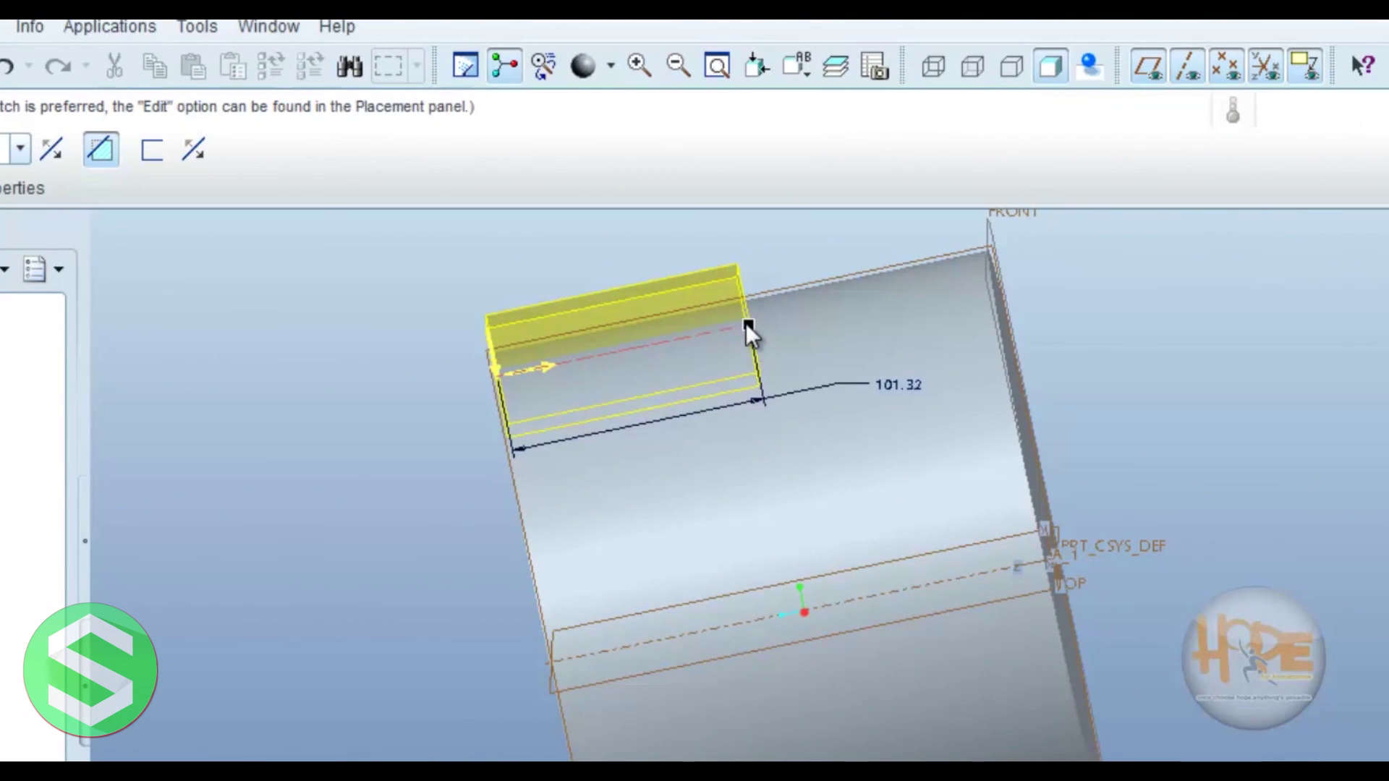
left_click_drag(749, 329, 1061, 279)
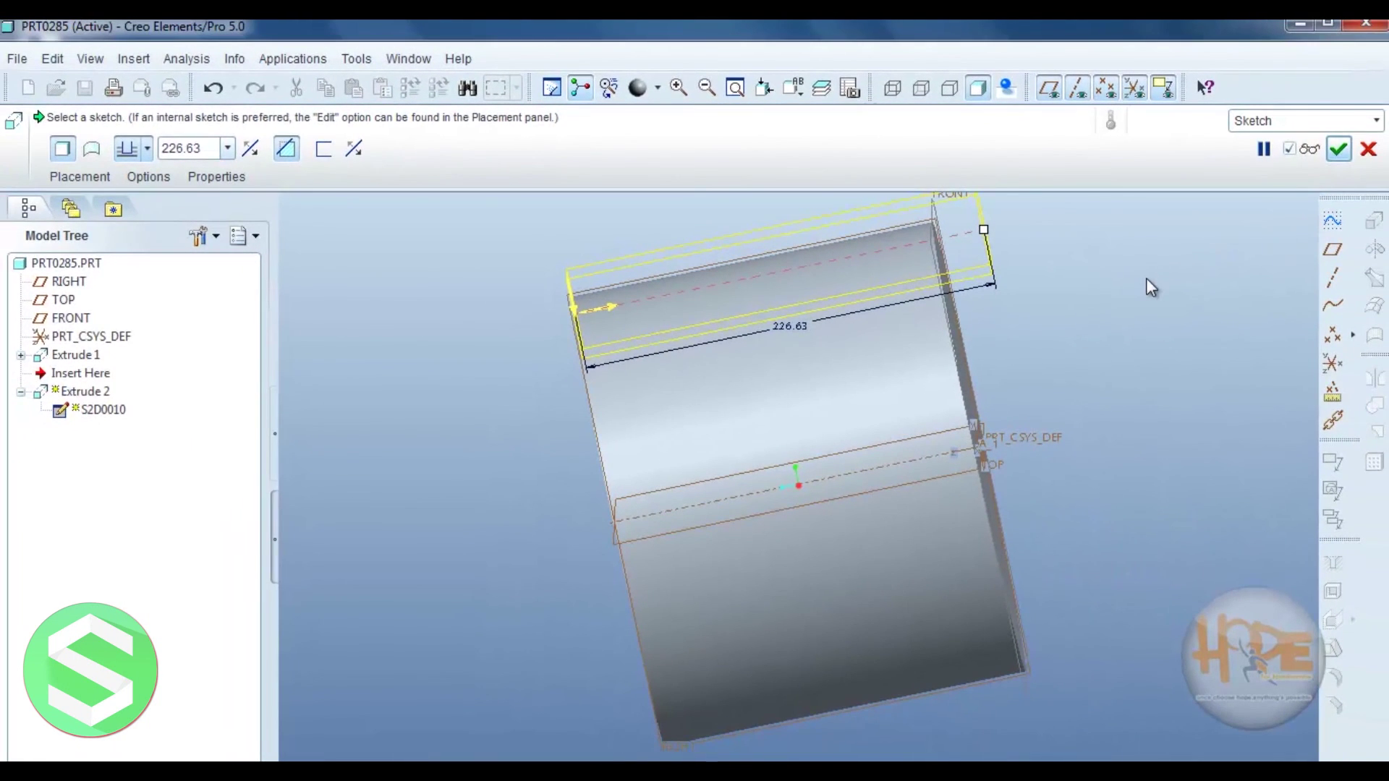
left_click(1337, 151)
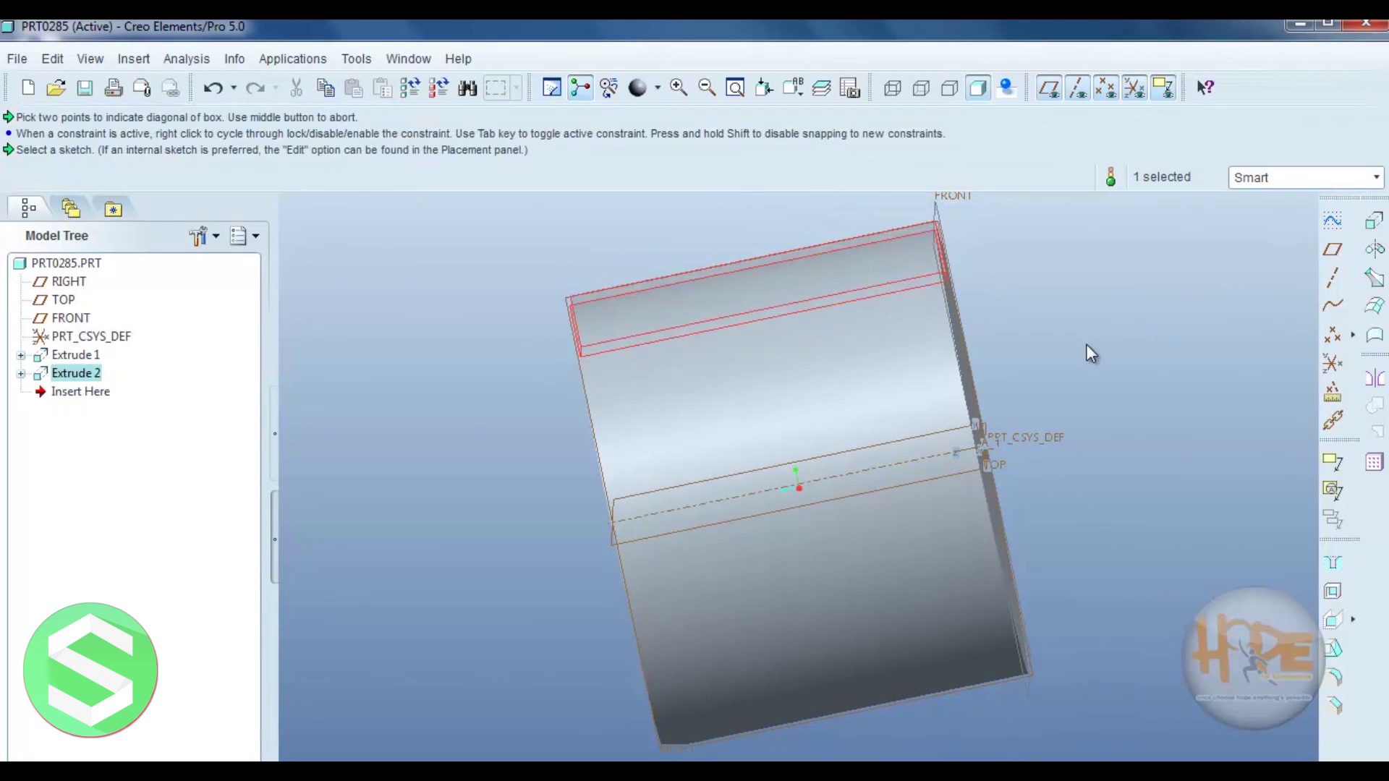
Step: Mirror the Extrude 2 cut about the TOP datum plane, creating Mirror 1
middle_click_drag(1086, 344, 1149, 330)
left_click(1115, 348)
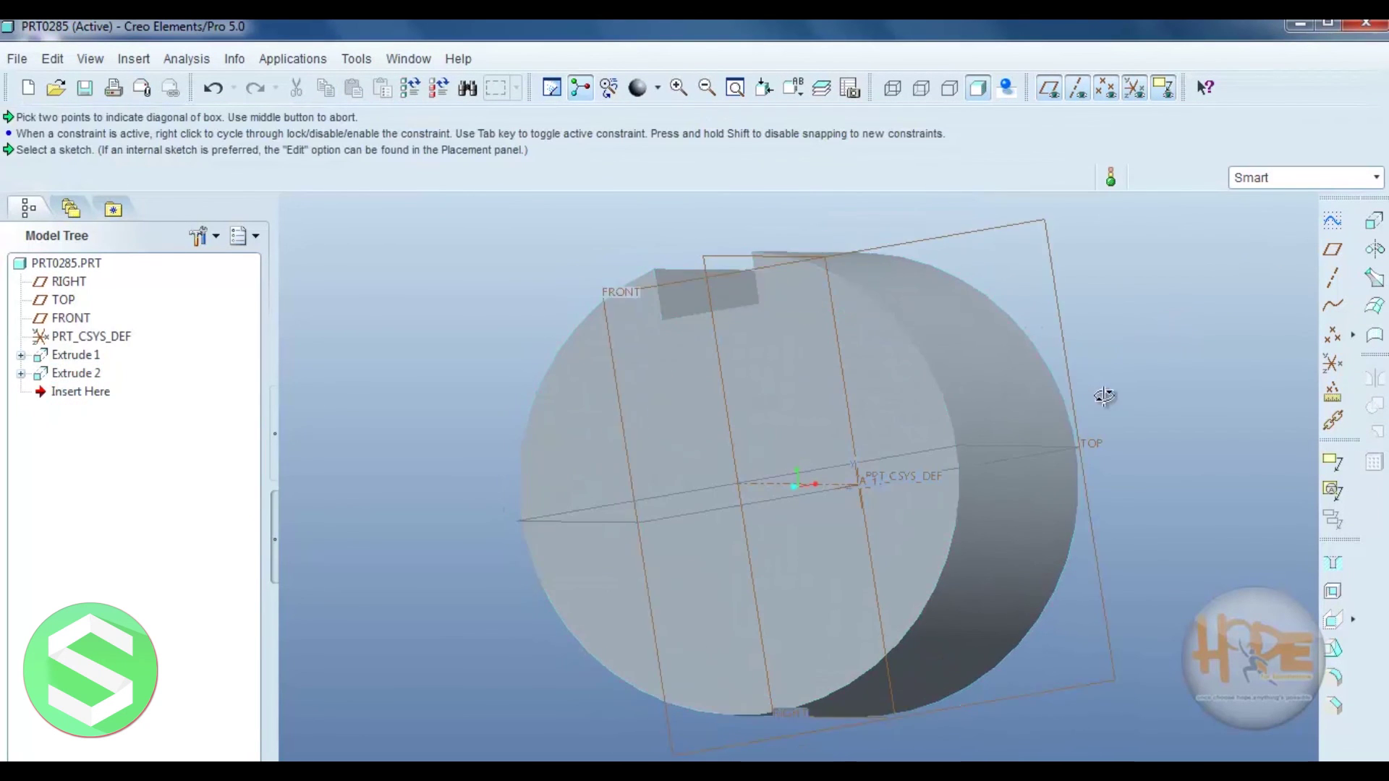
middle_click_drag(1105, 398, 1044, 349)
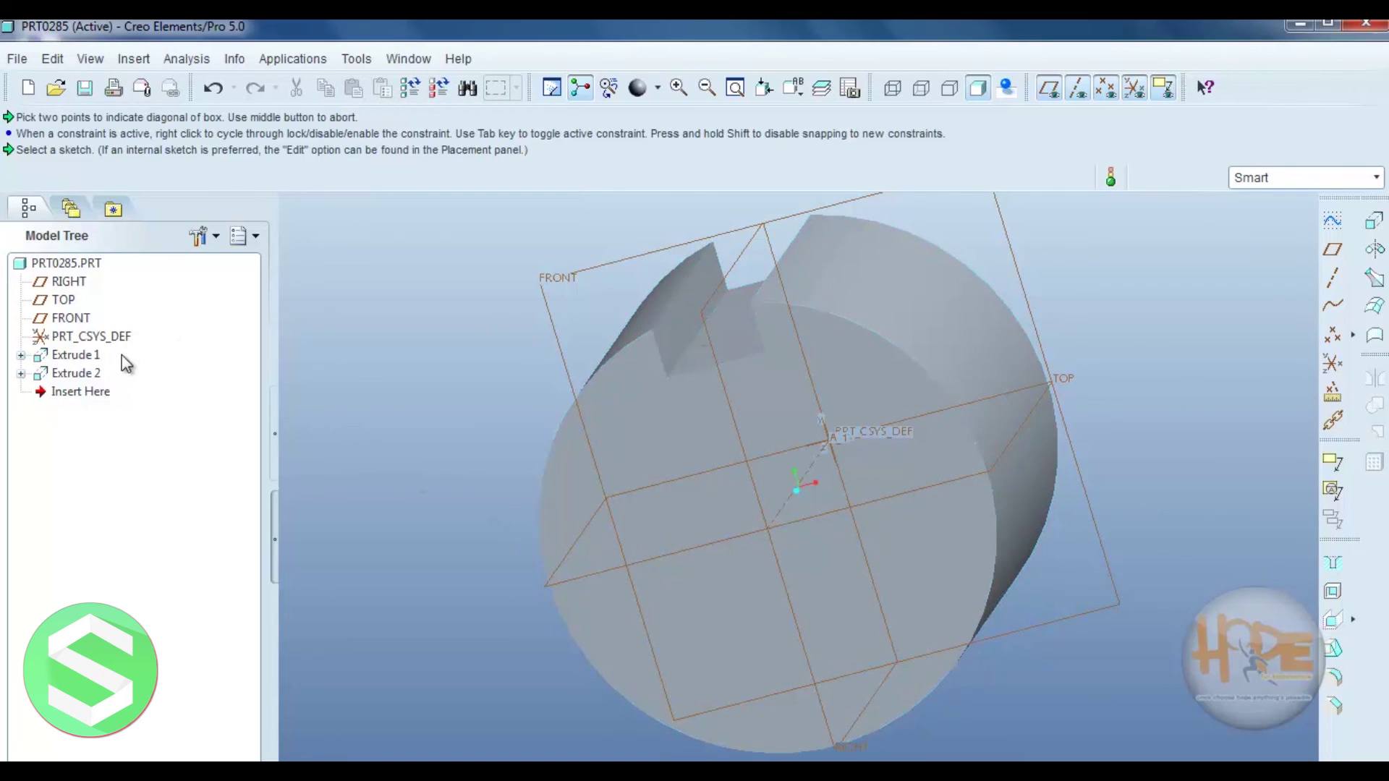
left_click(97, 374)
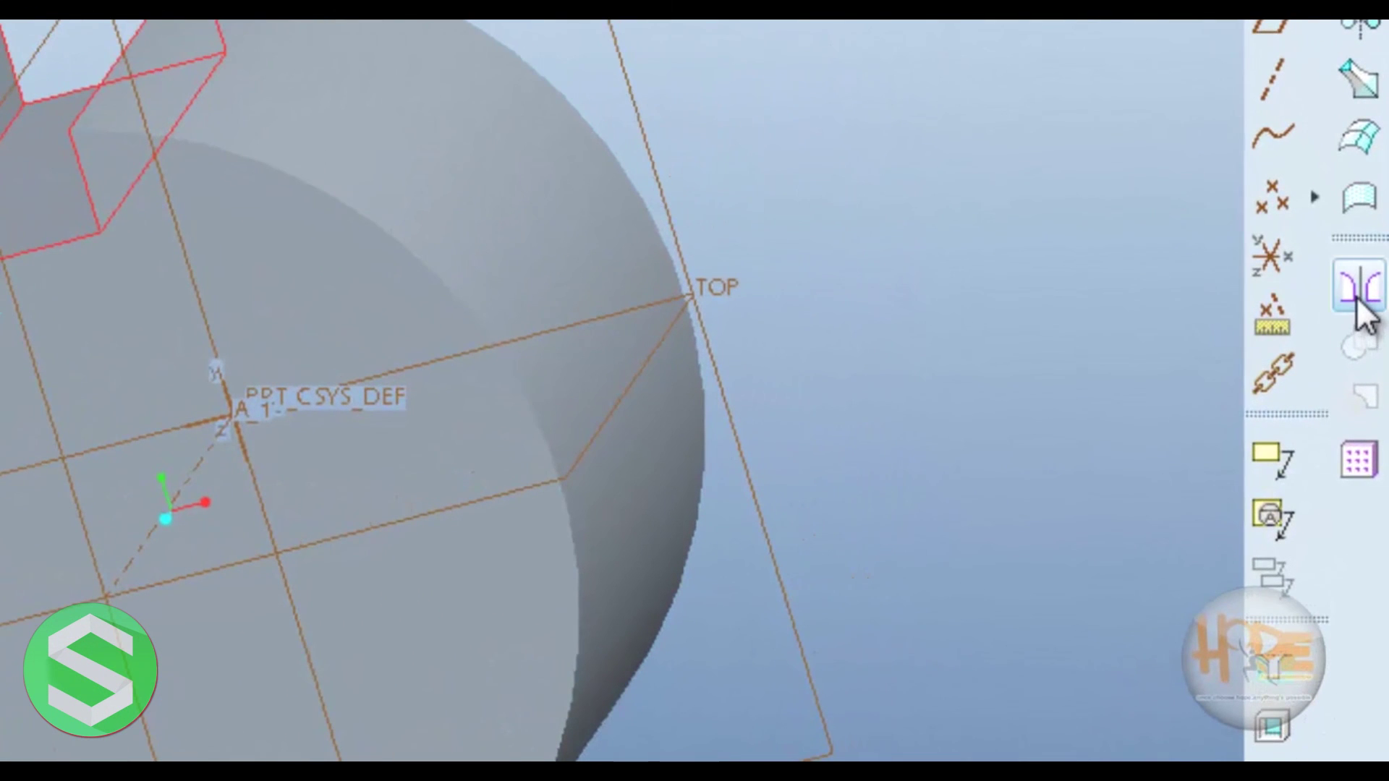
left_click(1362, 297)
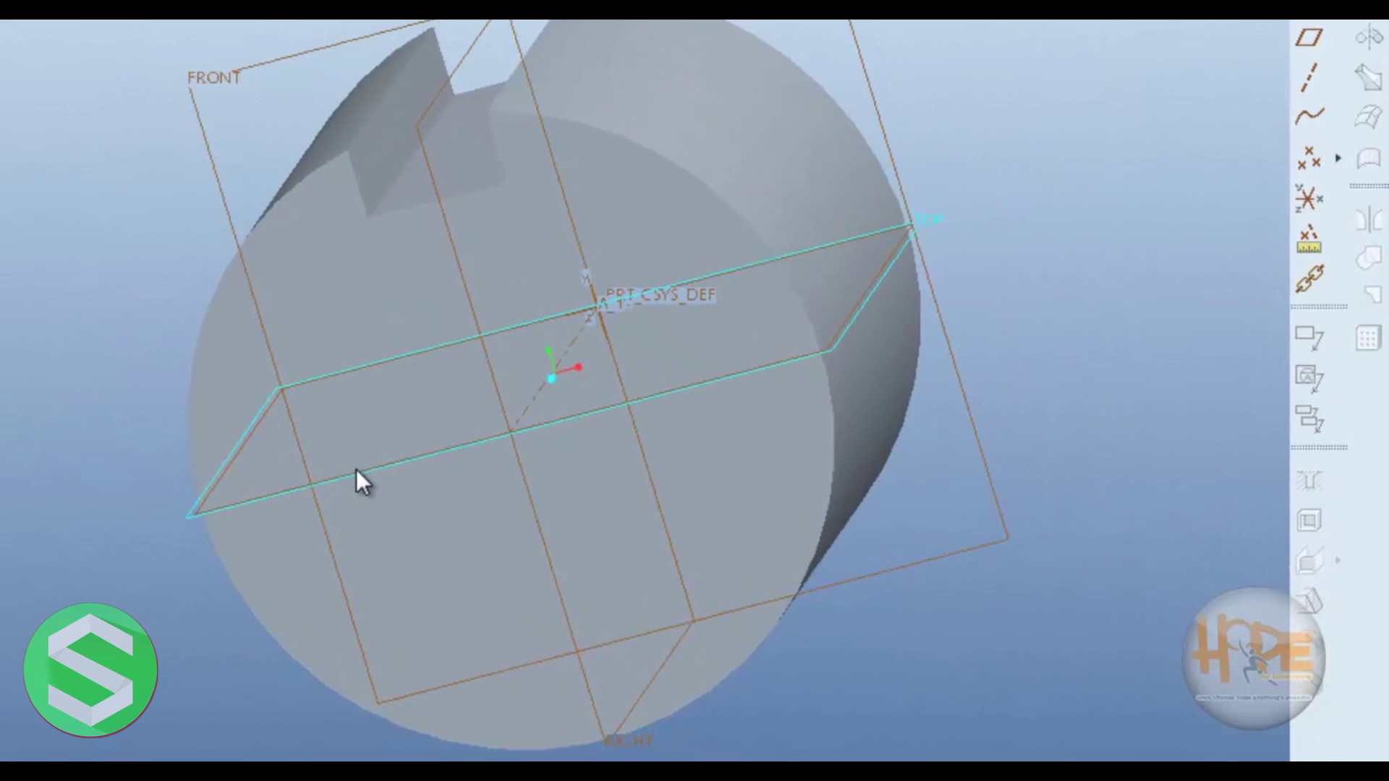
left_click(356, 469)
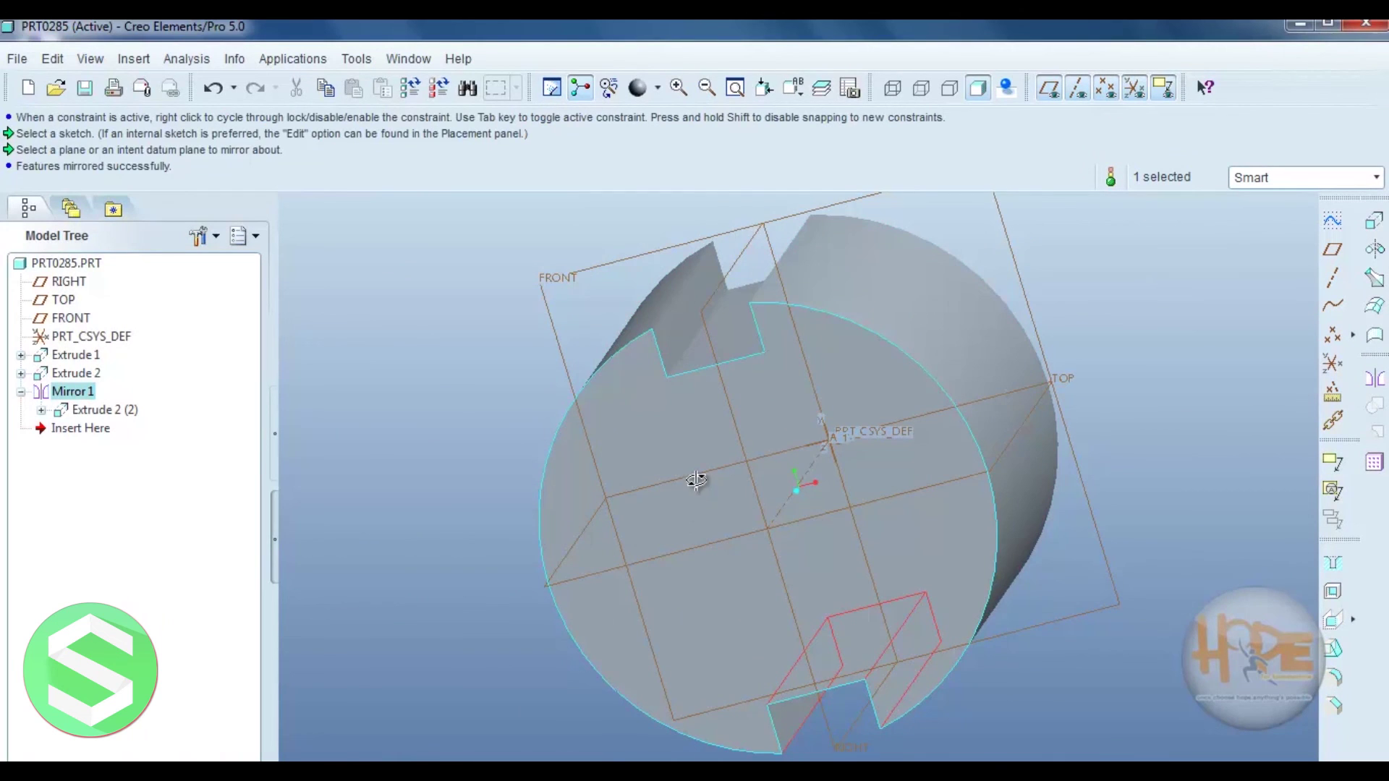
mouse_move(696, 480)
middle_mouse_down()
mouse_move(698, 434)
mouse_move(697, 471)
mouse_move(688, 459)
middle_mouse_up()
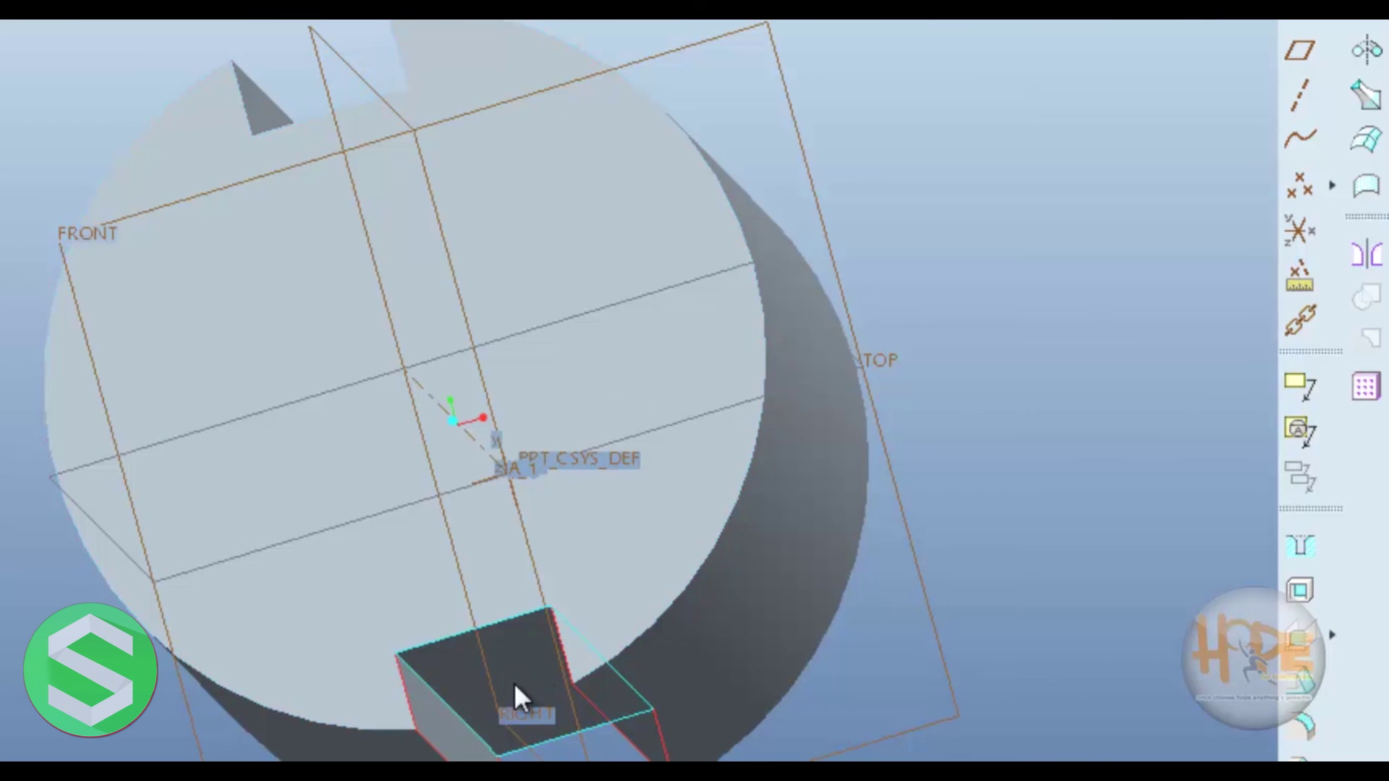
Step: Pattern Mirror 1 around the cylinder's central axis with 4 members over 360 degrees
left_click(1360, 398)
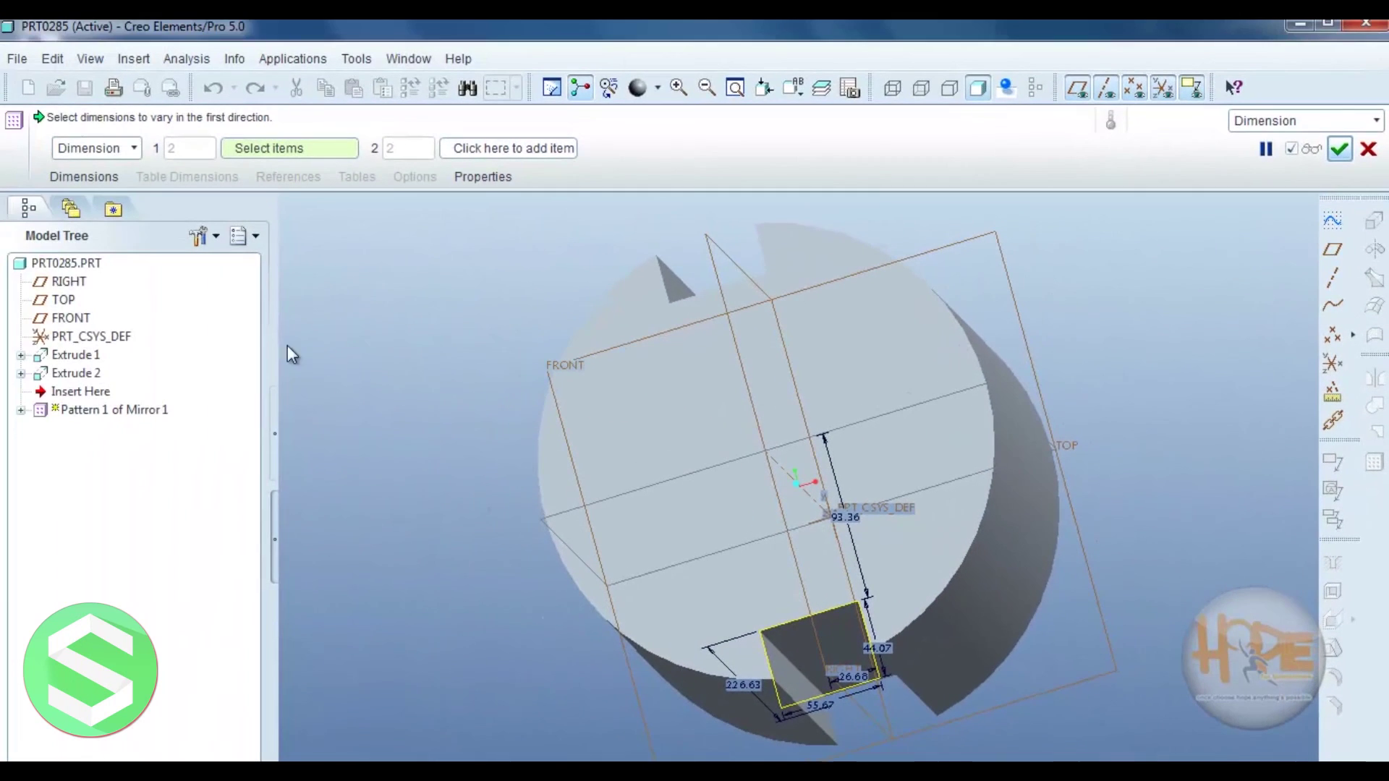
left_click(109, 147)
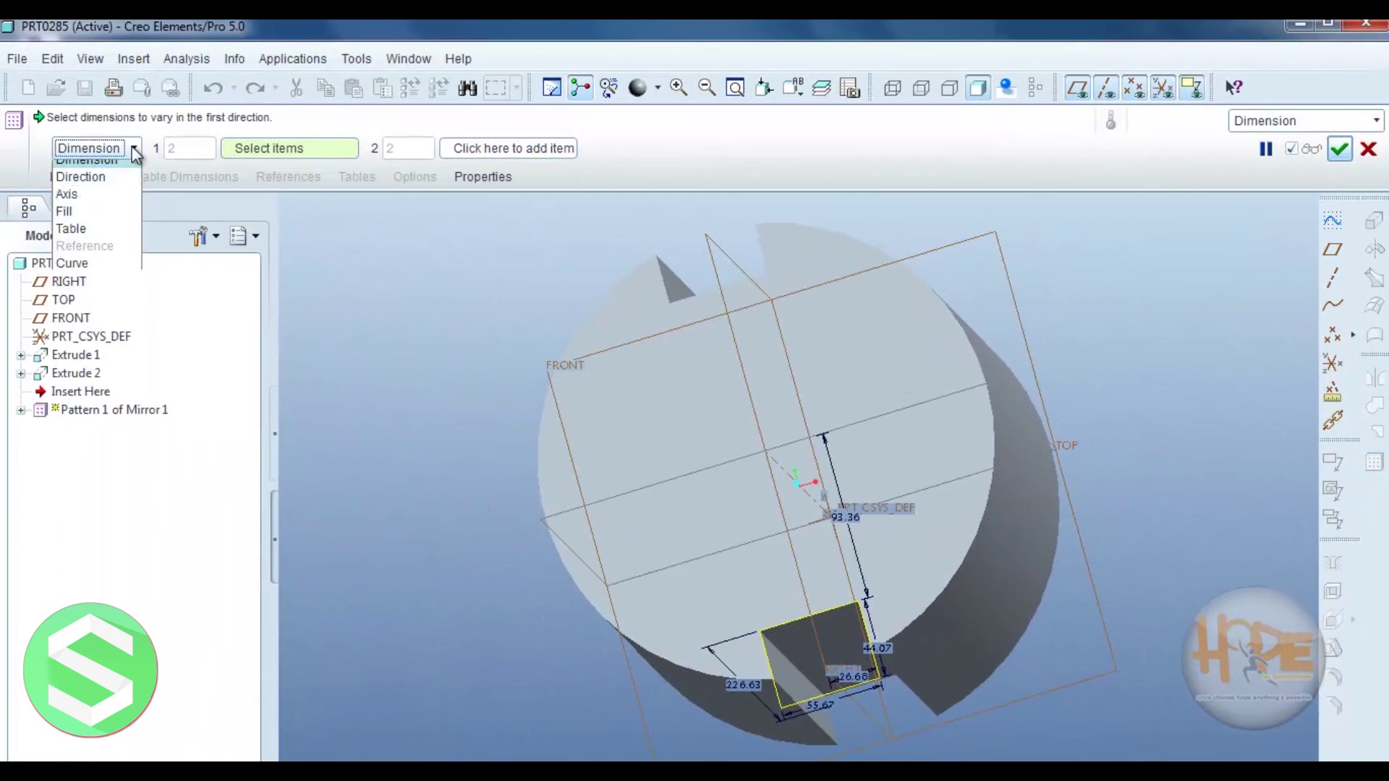
left_click(97, 204)
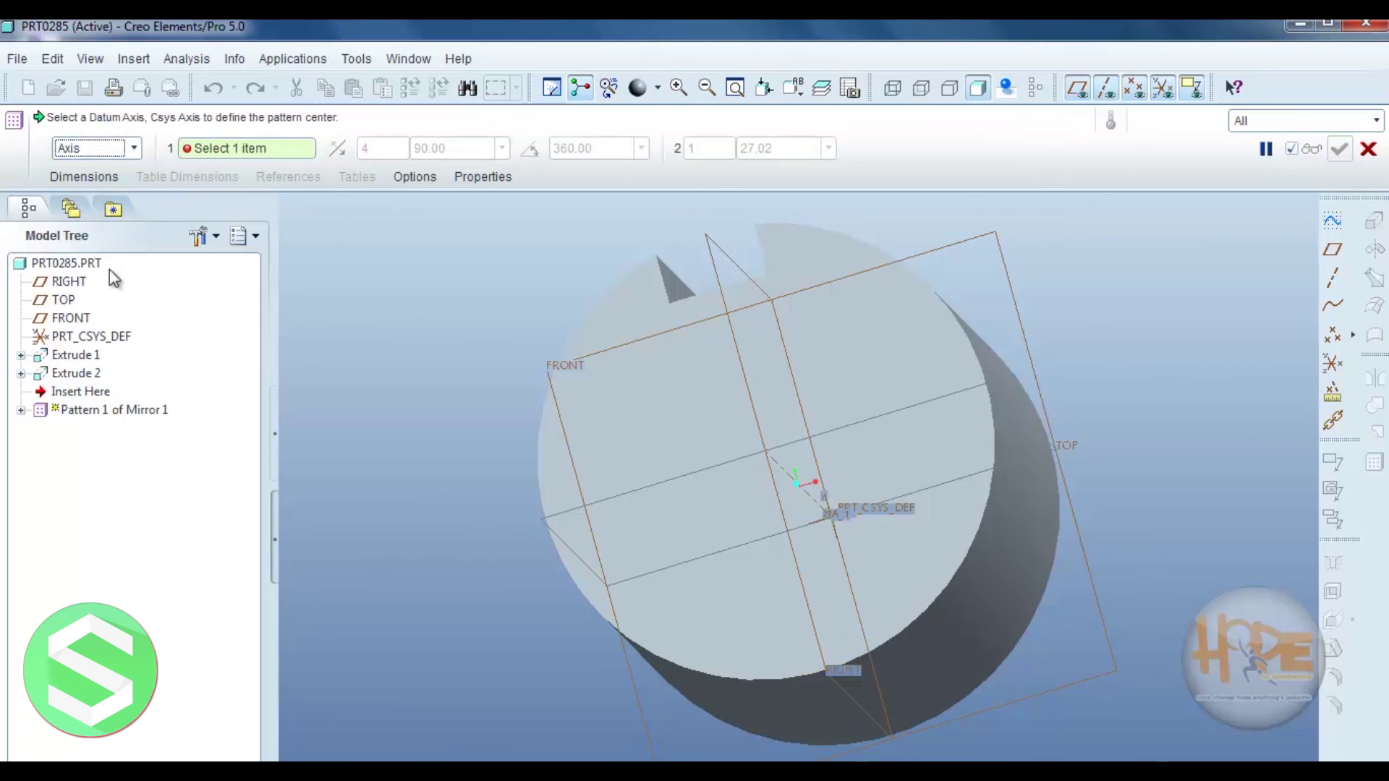
left_click(794, 476)
left_click(396, 149)
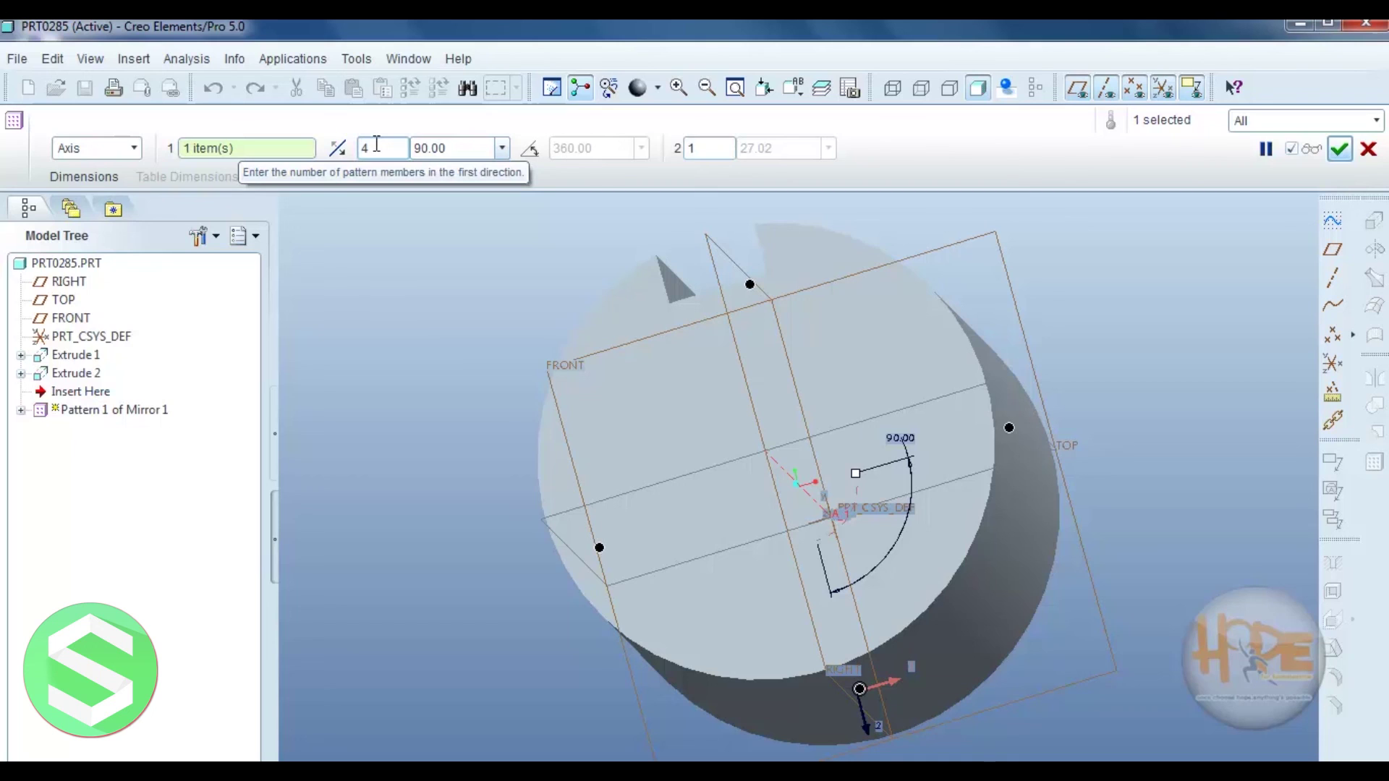
left_click(532, 149)
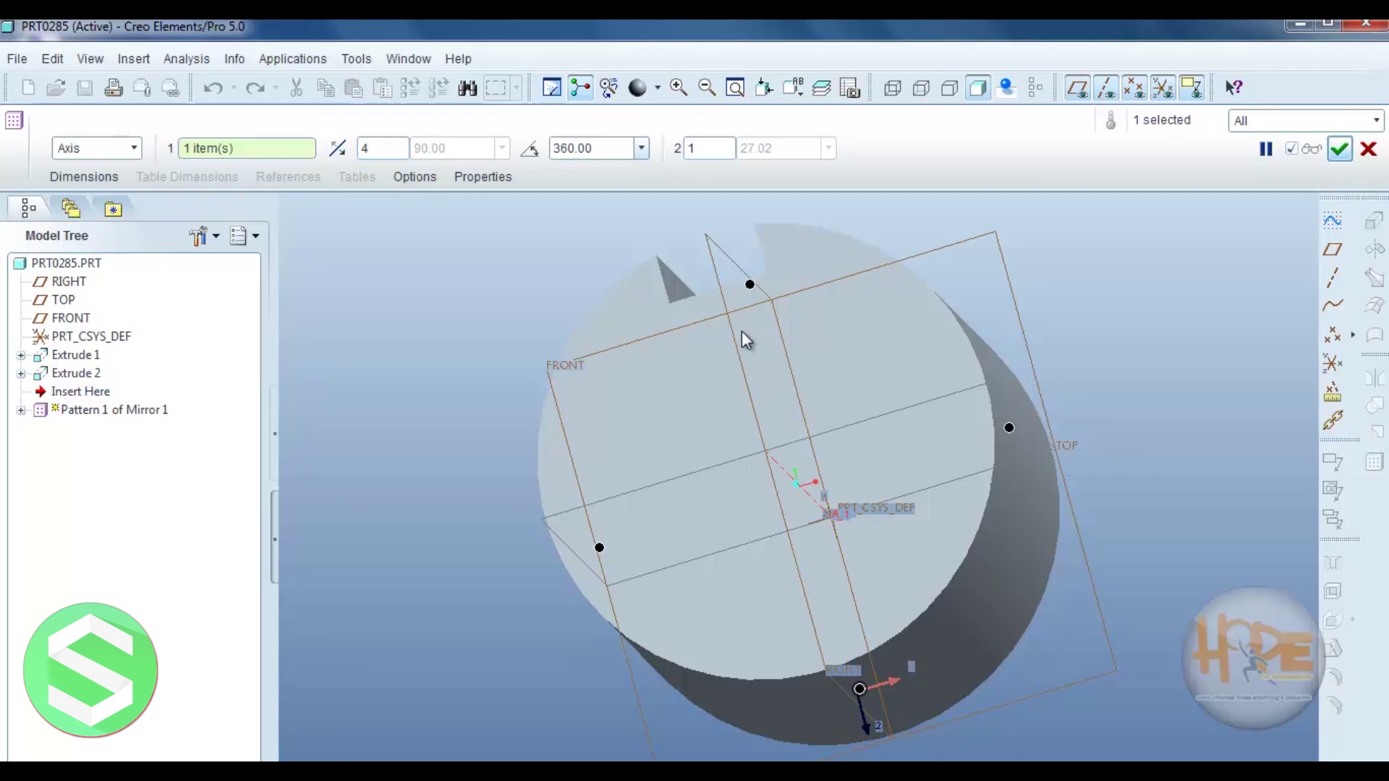
left_click(1340, 150)
middle_click_drag(787, 375, 740, 327)
left_click(458, 299)
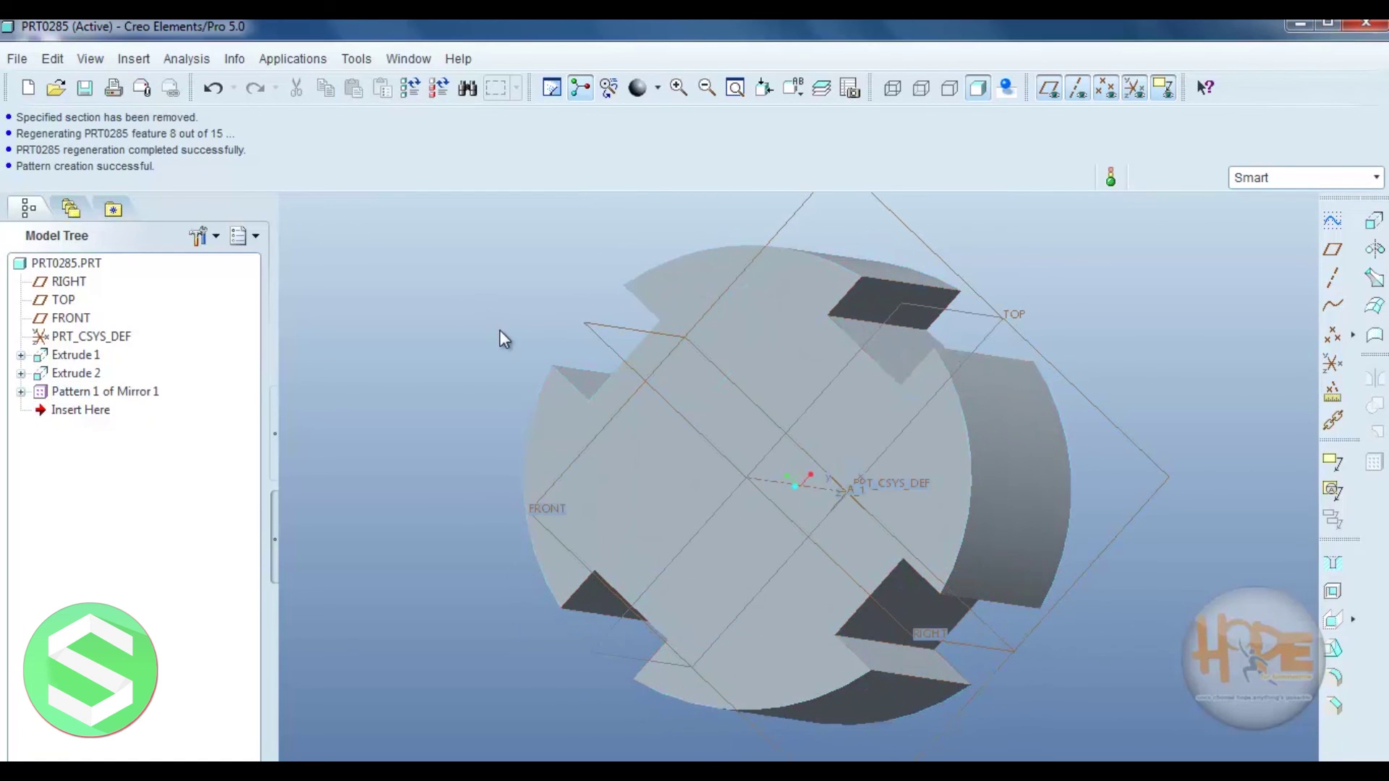
middle_click_drag(498, 333, 444, 340)
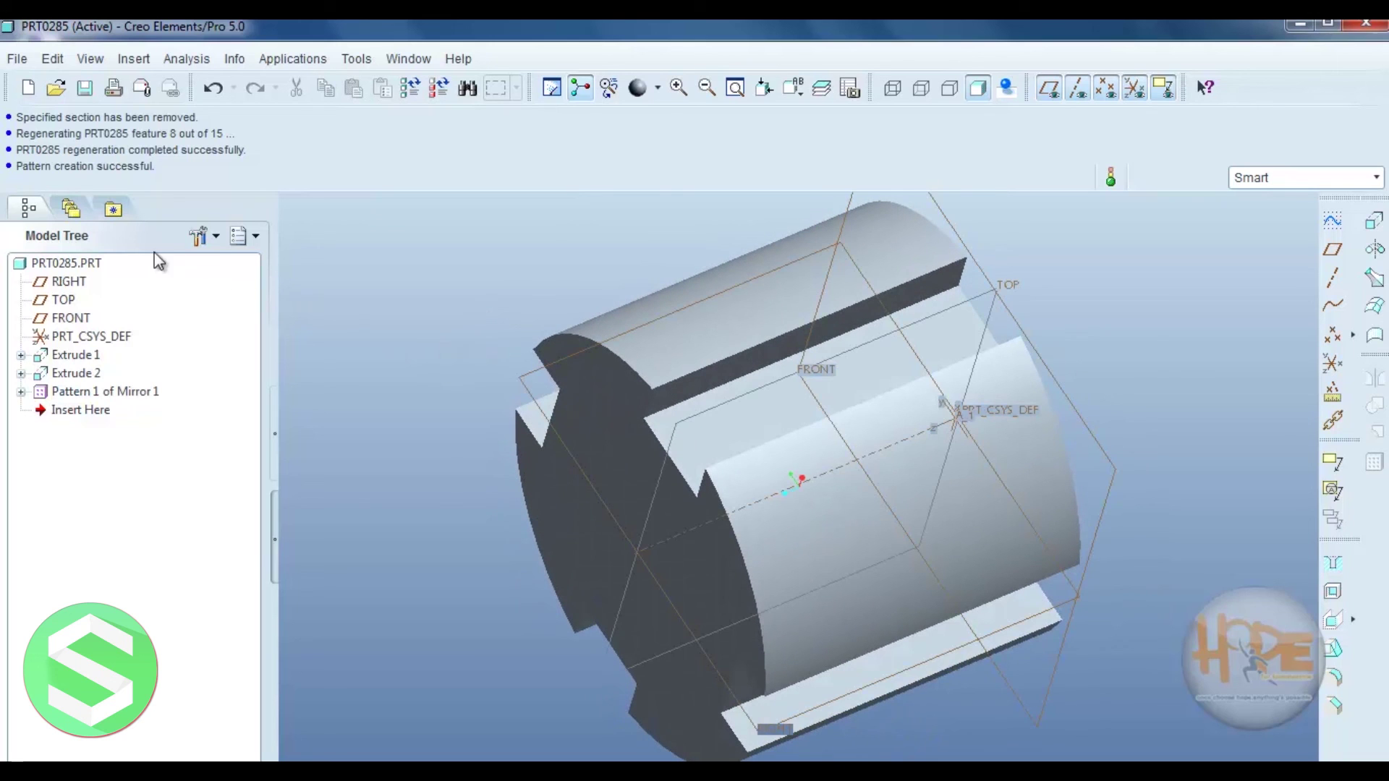